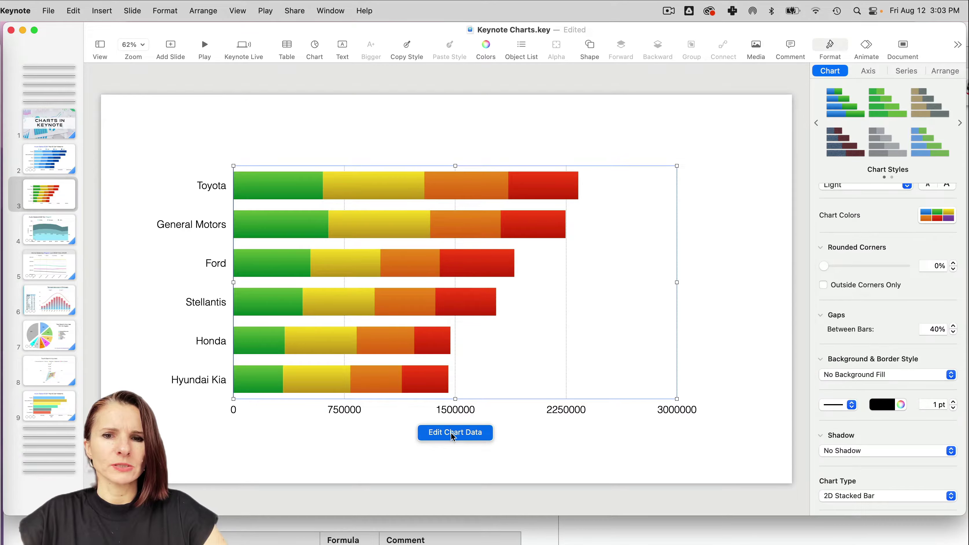
Open the stacked bar chart's data table, then shrink and reposition its window so all quarterly figures fit
left_click(453, 436)
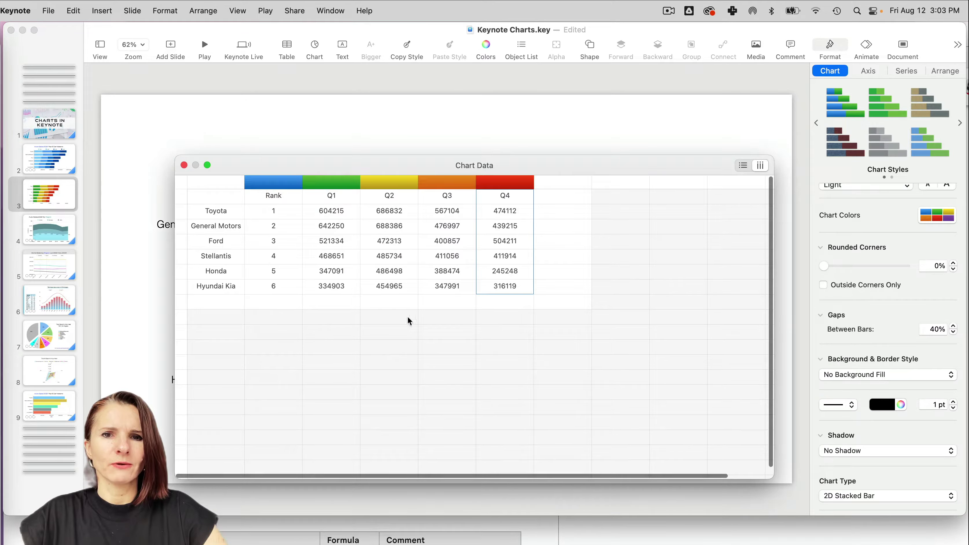
left_click_drag(331, 166, 446, 104)
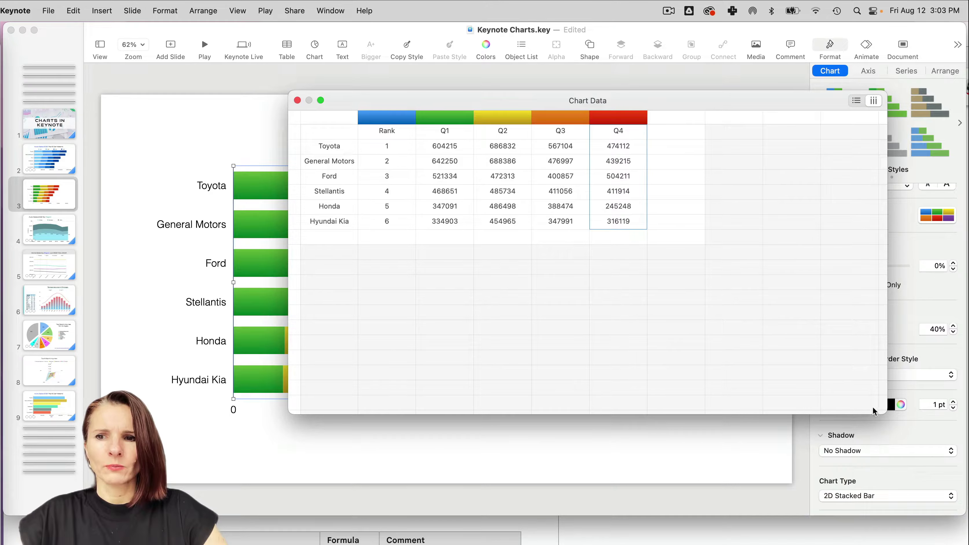
left_click_drag(886, 413, 681, 254)
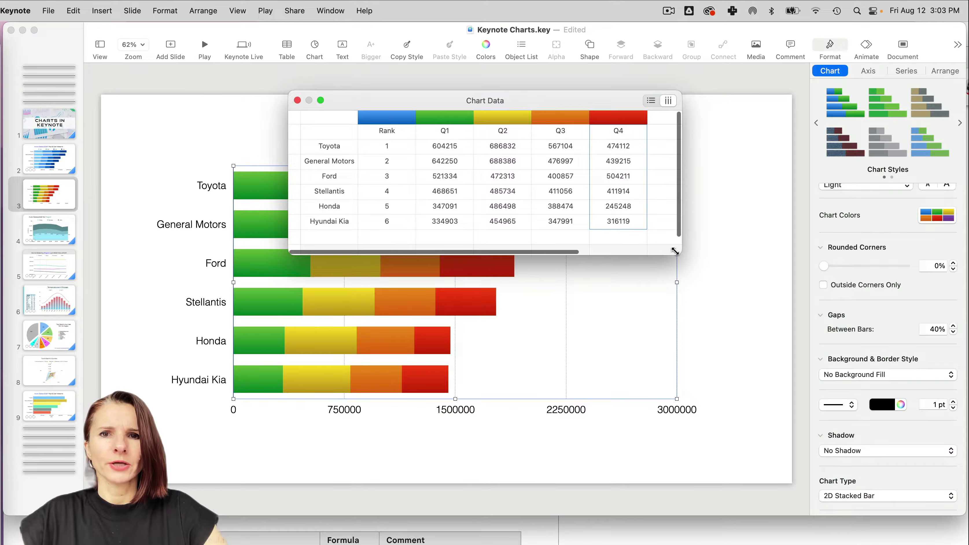
left_click_drag(587, 95, 767, 35)
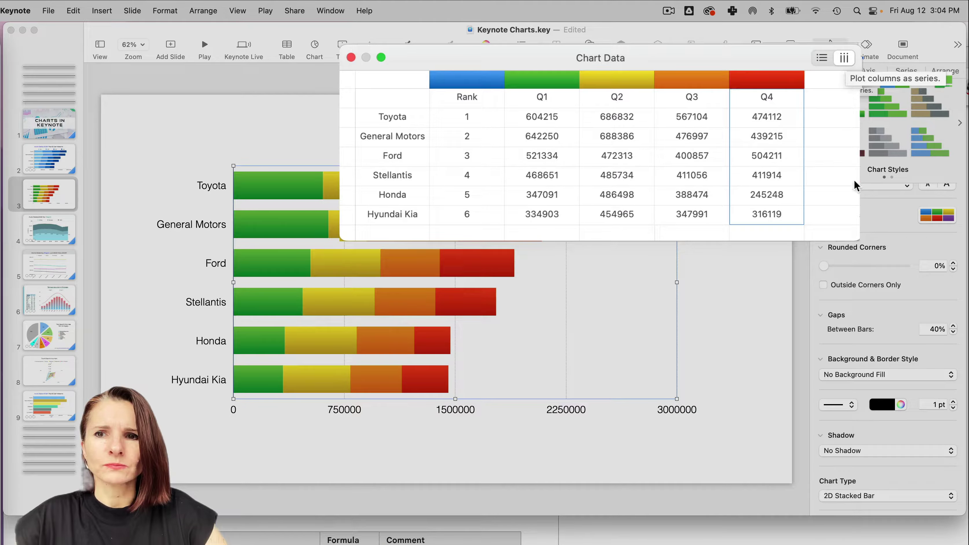
left_click_drag(859, 240, 809, 272)
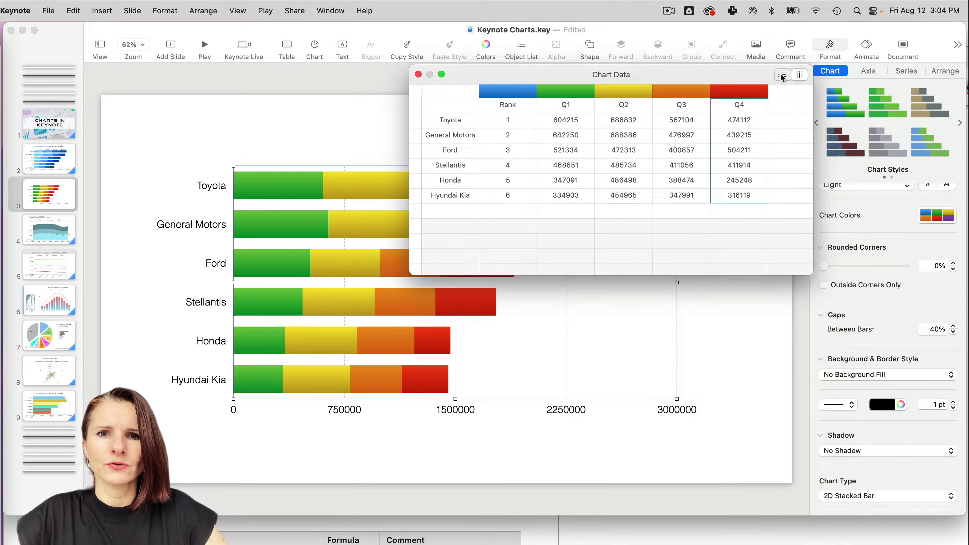
Compare plotting rows as series with plotting columns as series, ending with columns as series
left_click(782, 74)
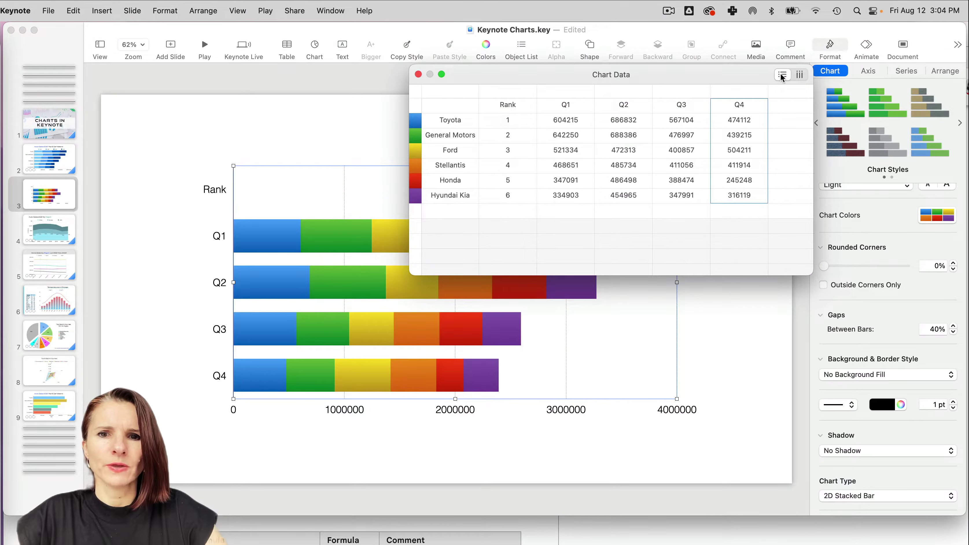
left_click_drag(692, 81, 830, 326)
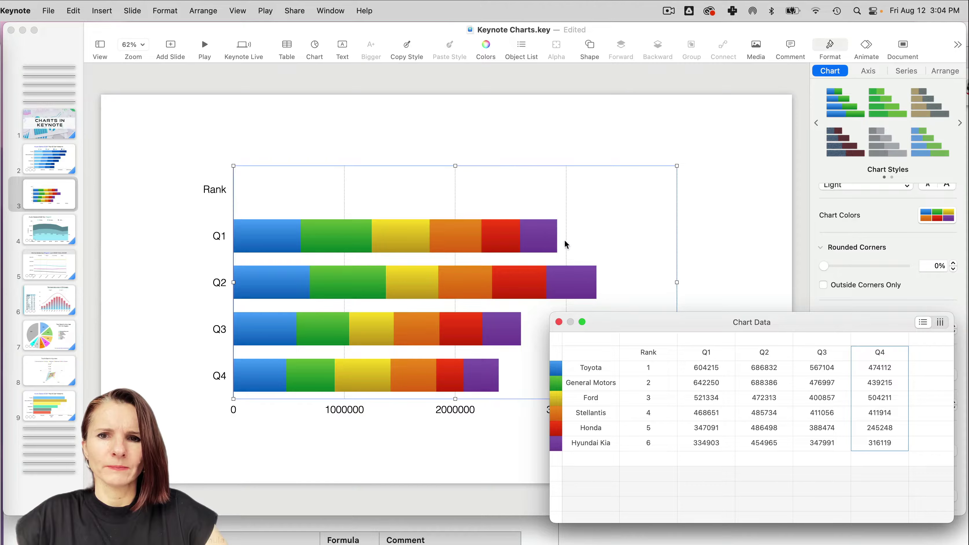
left_click_drag(665, 329, 601, 111)
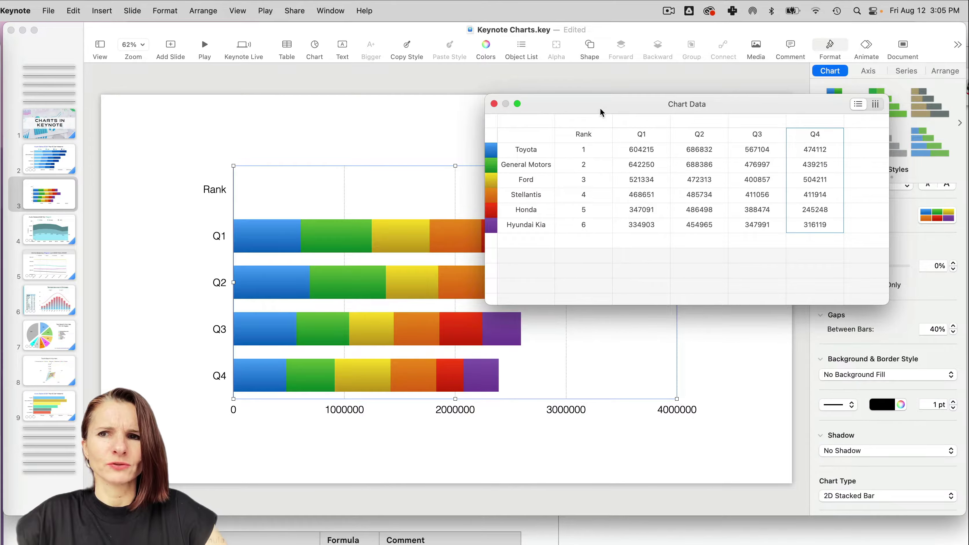
left_click(876, 106)
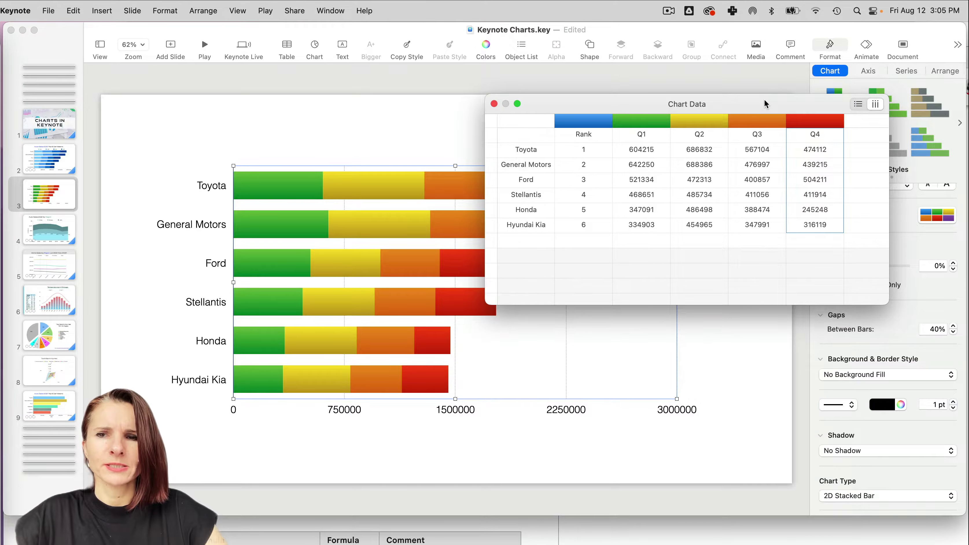
left_click_drag(764, 99, 811, 248)
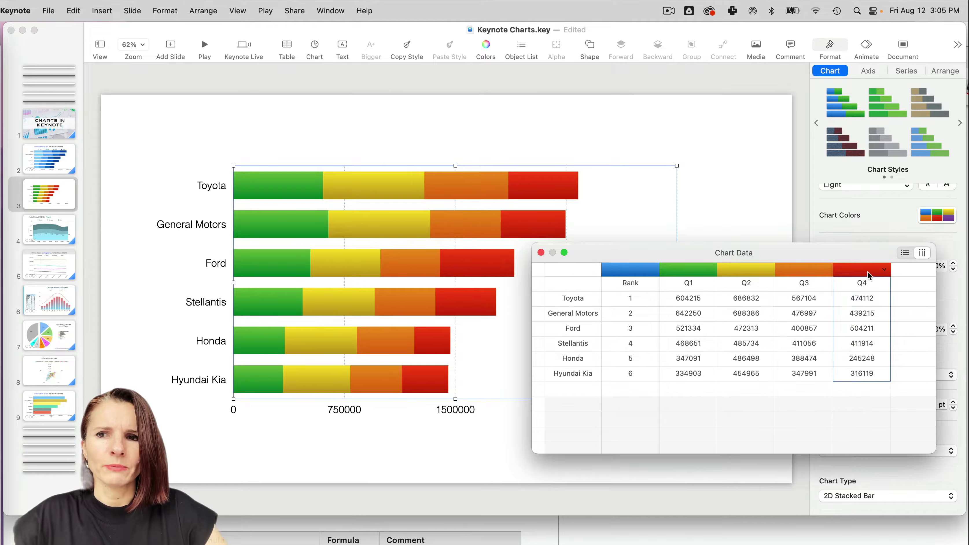
left_click(905, 253)
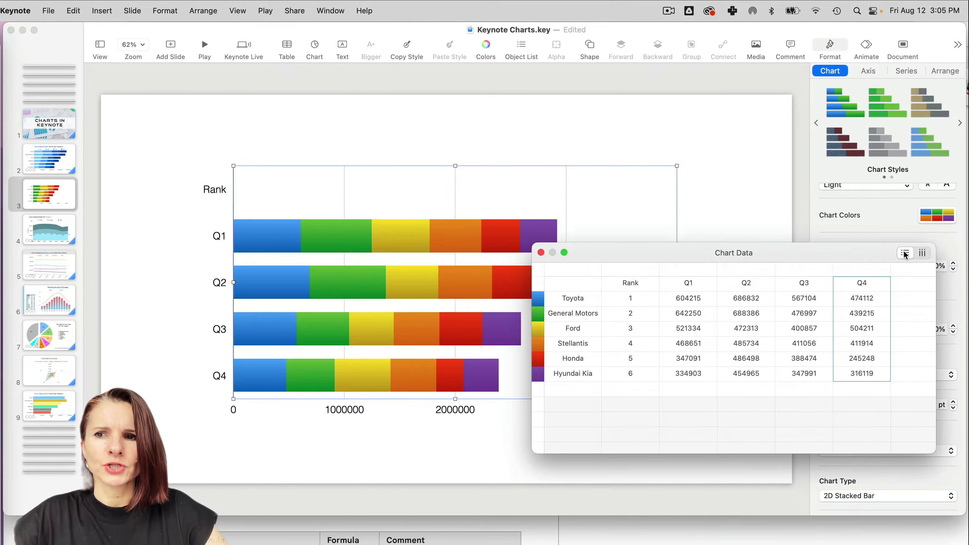
left_click(922, 253)
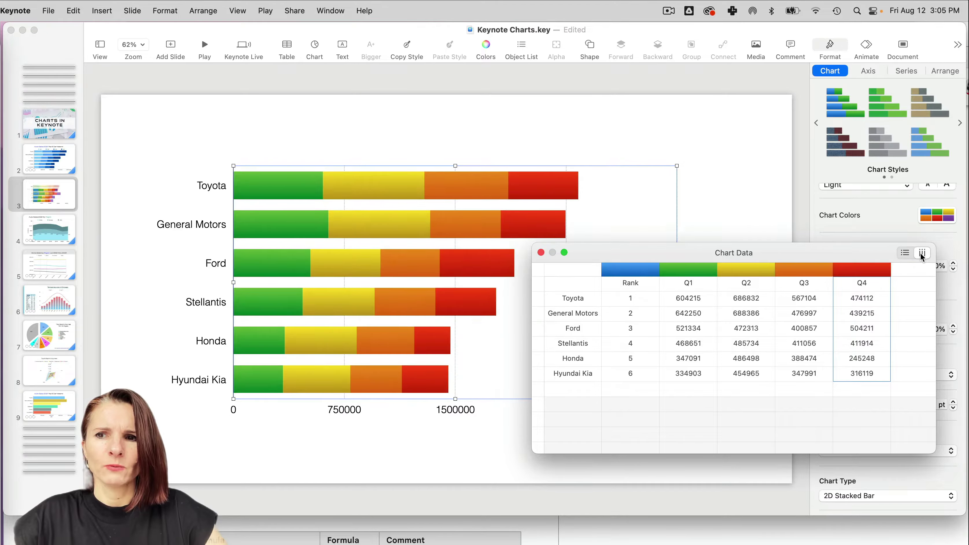
left_click(905, 254)
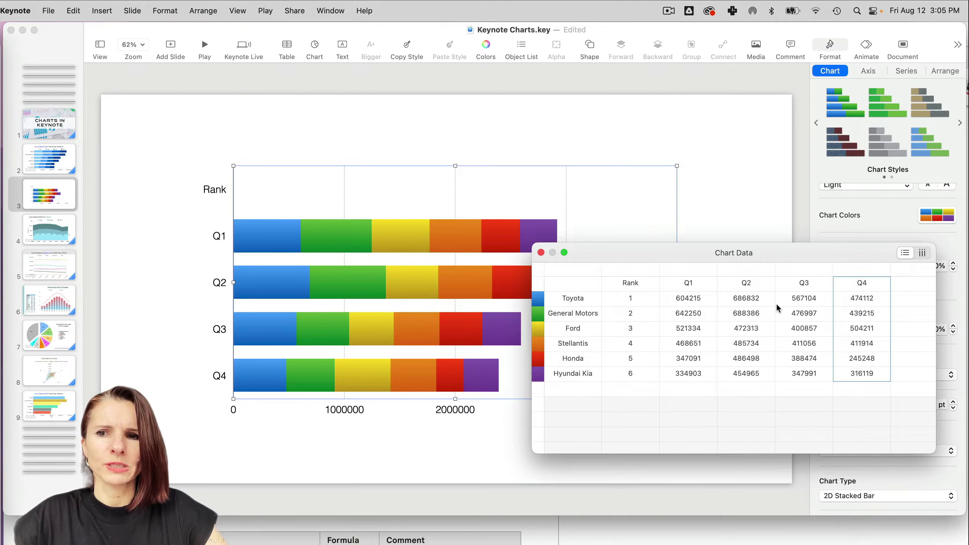
left_click(923, 253)
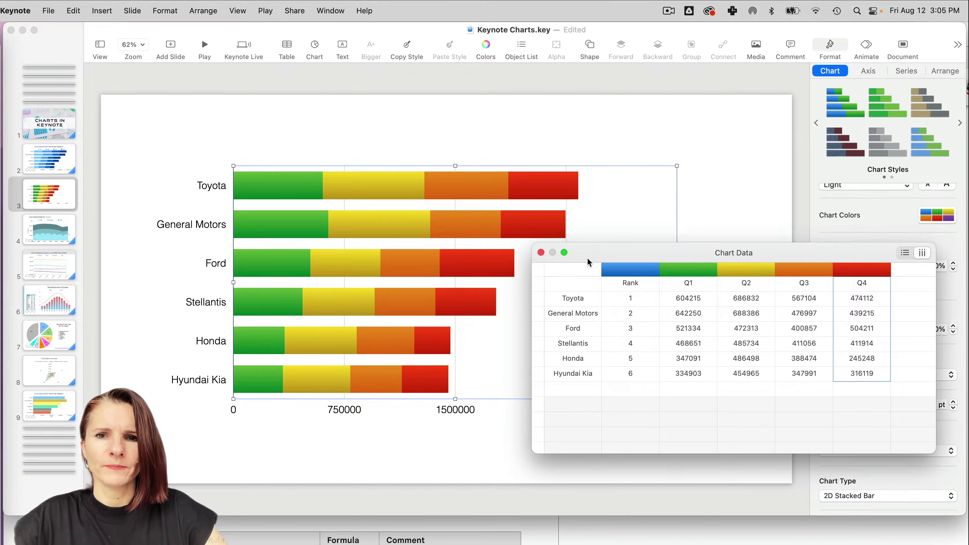
Move the data window beside the bars and open the Toyota Q1 and Ford Q4 values for editing
left_click_drag(603, 257, 546, 148)
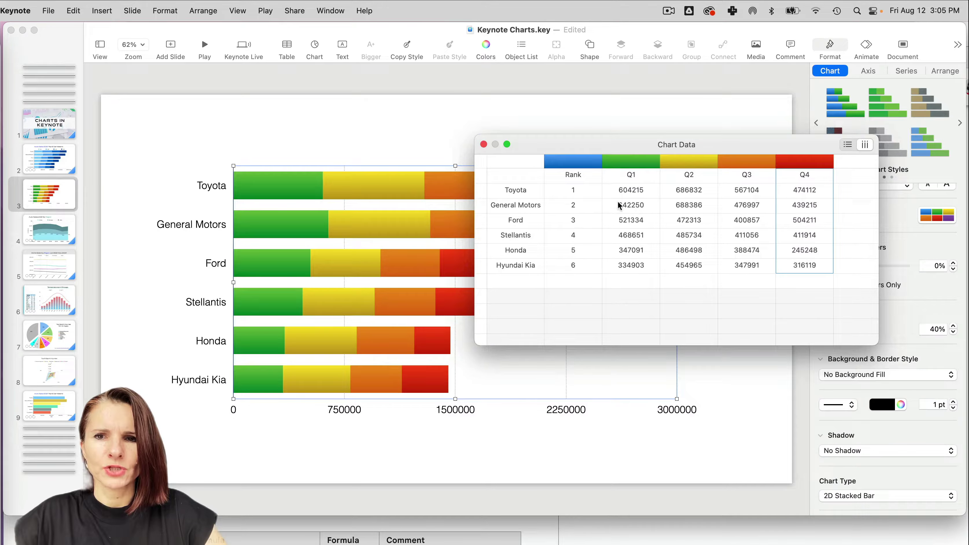
double_click(648, 193)
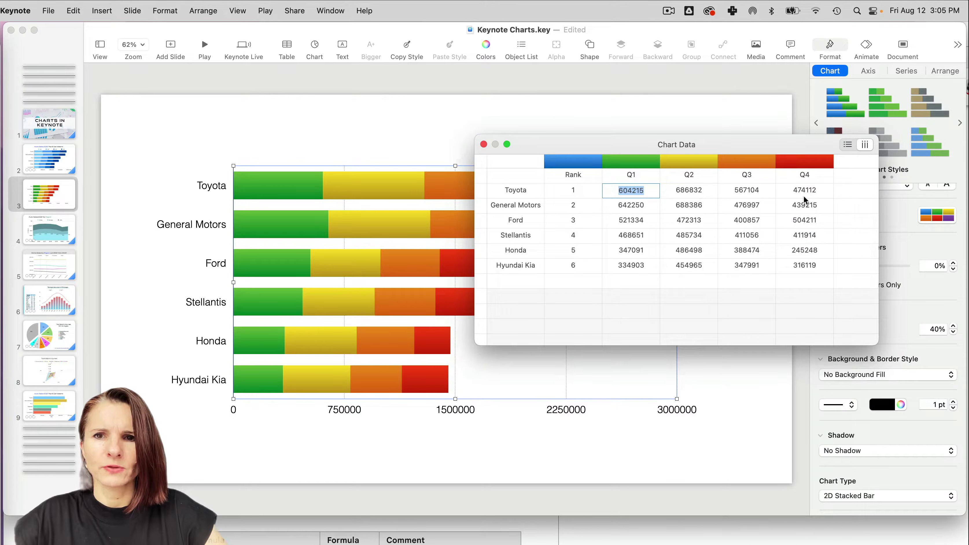
left_click(798, 226)
left_click(798, 226)
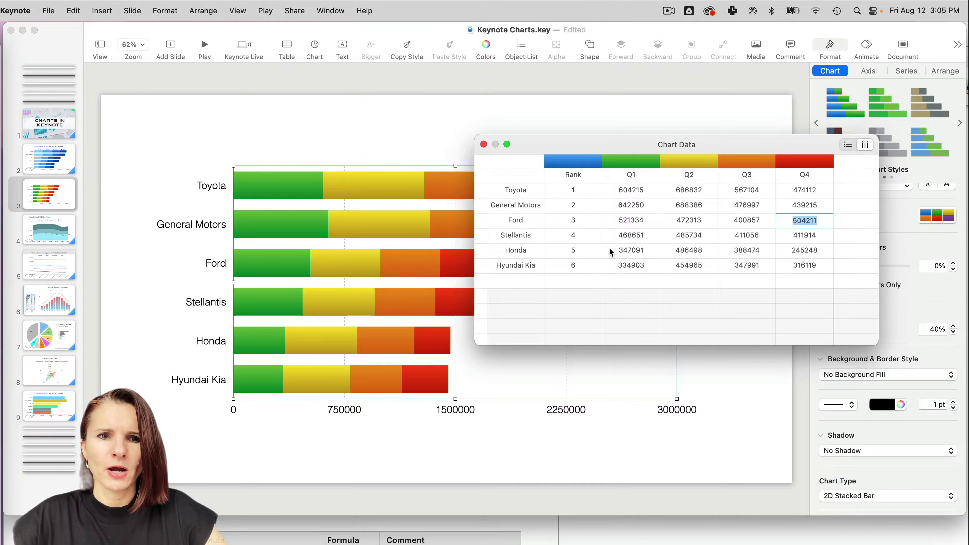
Delete the Rank column from the chart data and close the data table
left_click(573, 225)
left_click(583, 164)
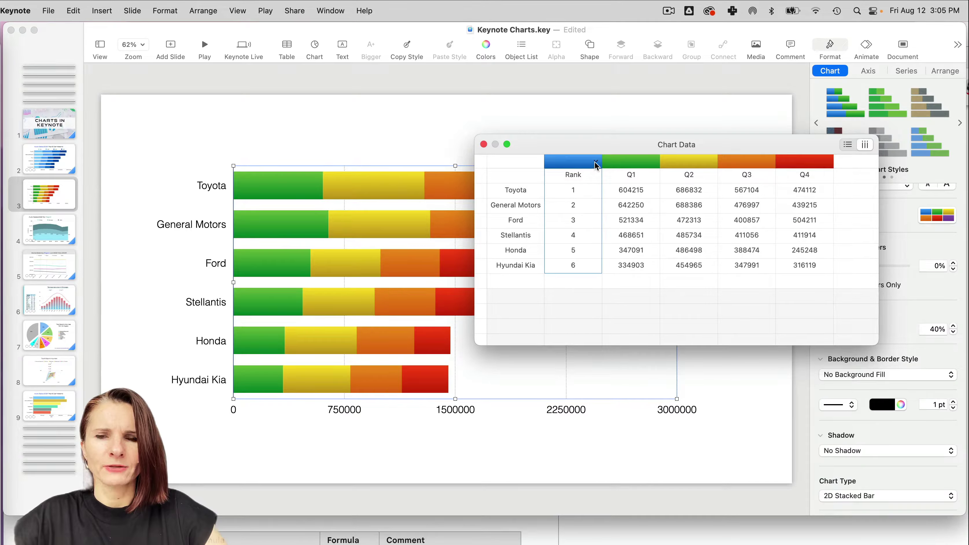
left_click(595, 163)
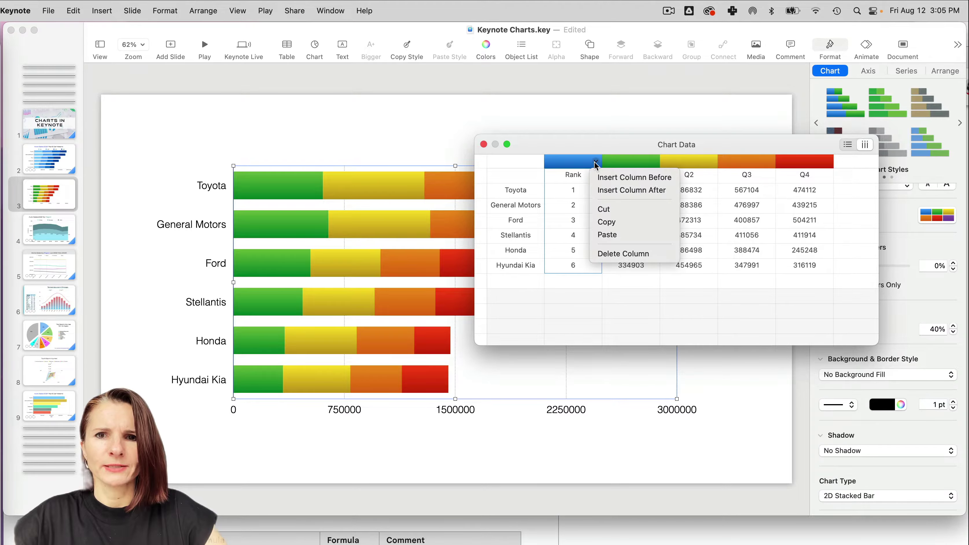
left_click(619, 253)
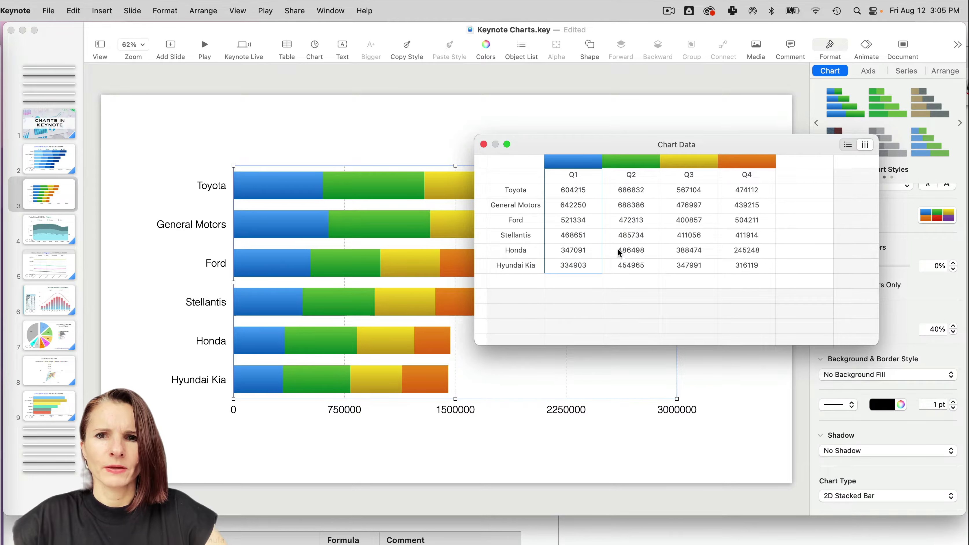
left_click_drag(595, 150, 550, 172)
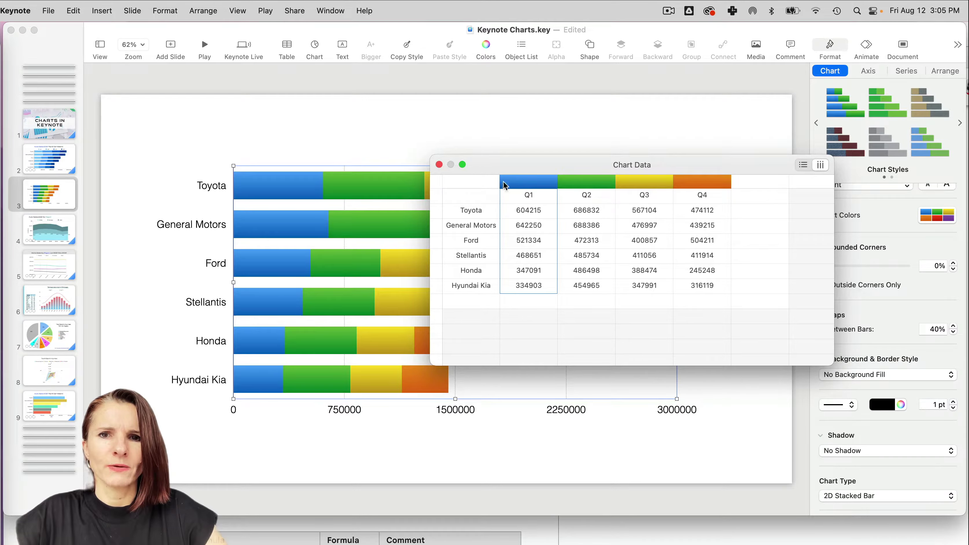
left_click(439, 165)
mouse_move(617, 178)
left_mouse_down()
mouse_move(619, 191)
mouse_move(620, 177)
left_mouse_up()
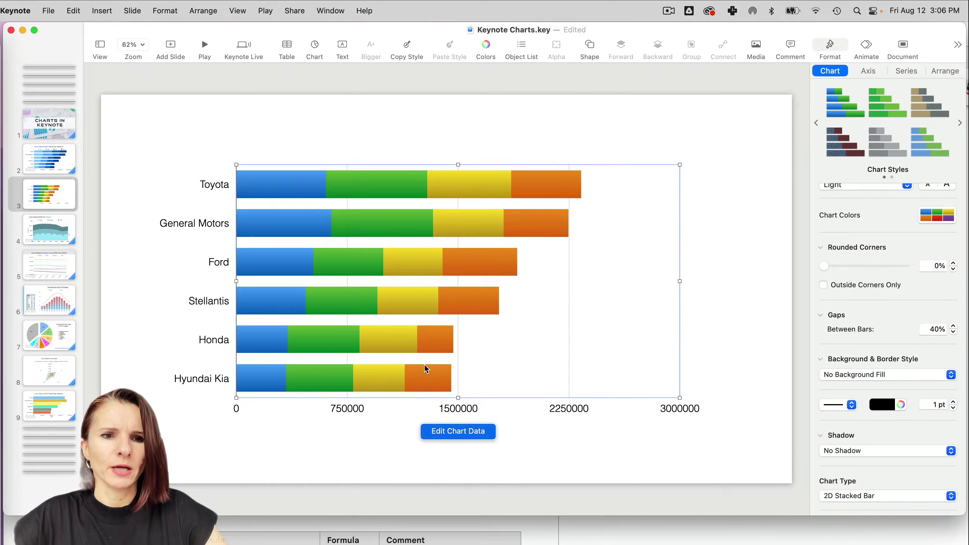
Select the whole chart and show its title and legend
left_click(335, 184)
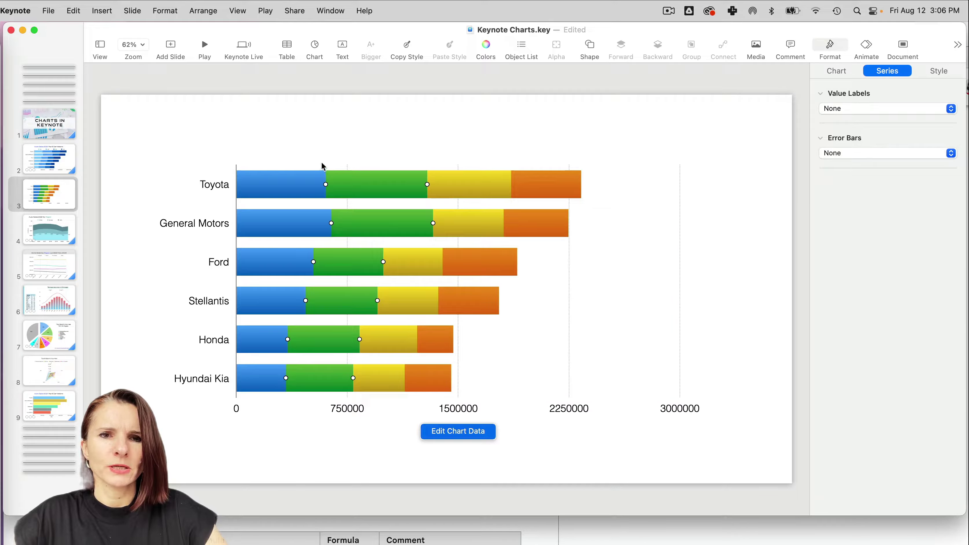
left_click(229, 172)
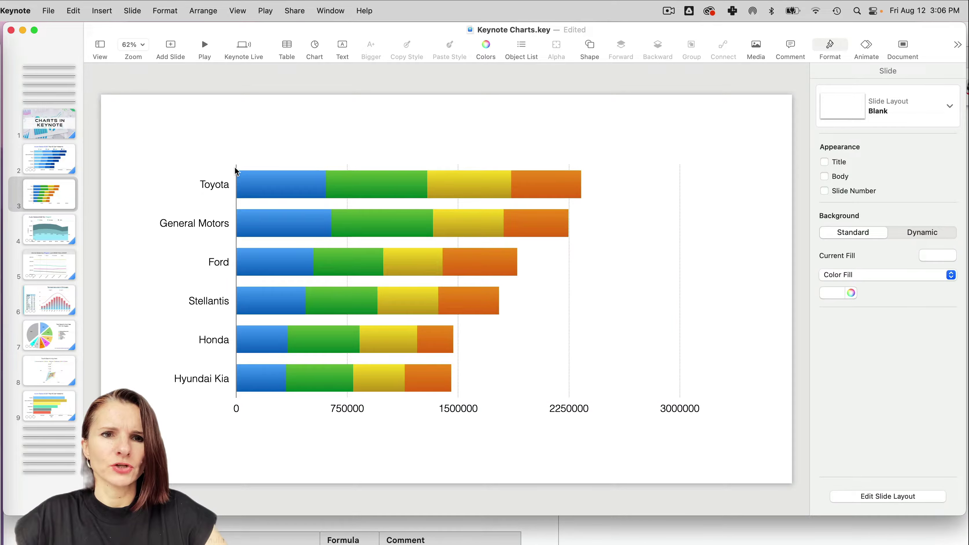
left_click(260, 201)
scroll(885, 268, "up", 3)
left_click(825, 211)
left_click(892, 223)
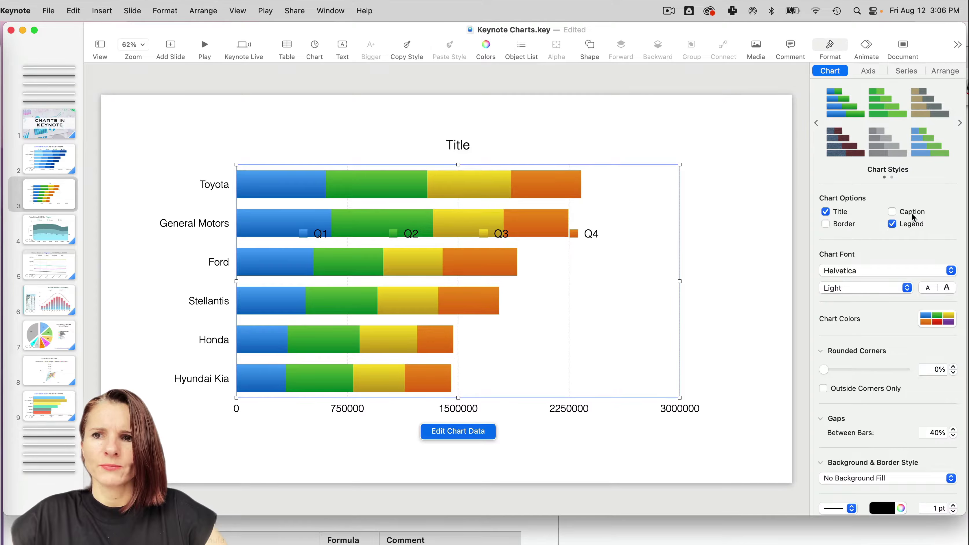
Try the chart's caption and border options, turning each on and off again
left_click(892, 211)
left_click(893, 212)
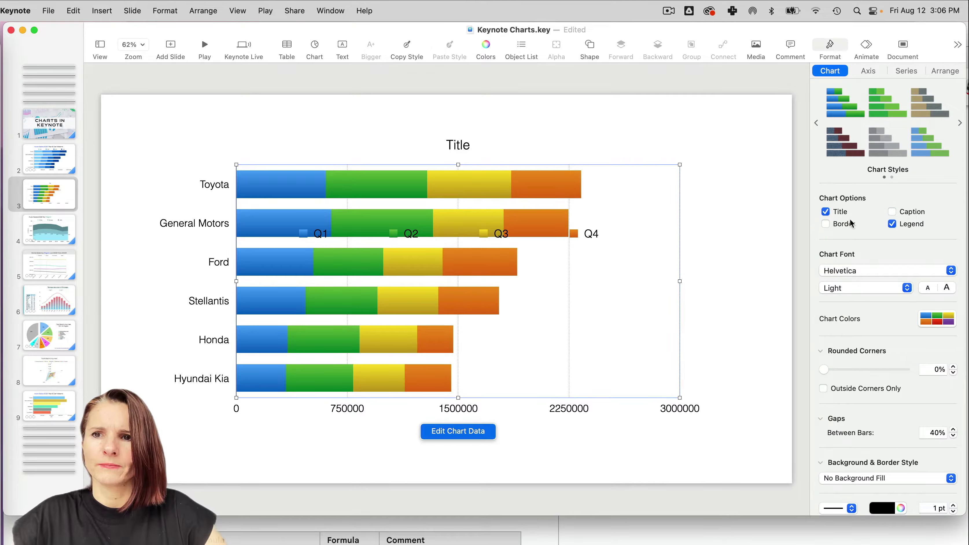
left_click(849, 224)
left_click(849, 225)
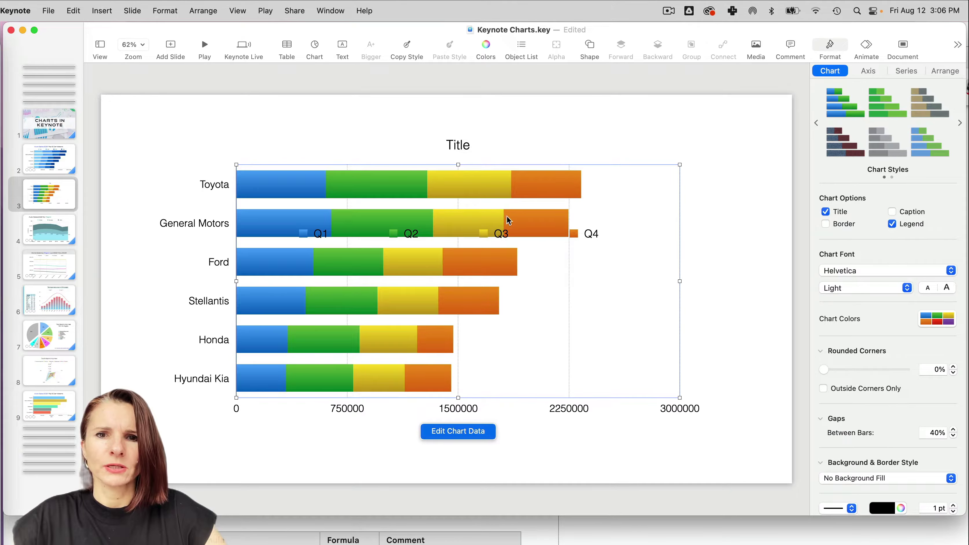
Move the chart slightly lower on the slide and hide its title, keeping the legend on
left_click_drag(484, 231, 479, 252)
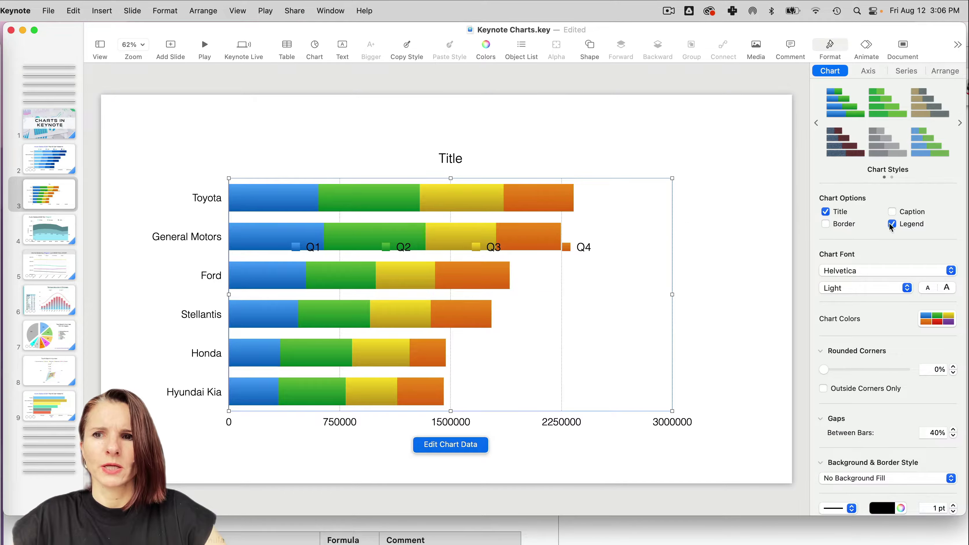
left_click(825, 211)
left_click(892, 224)
left_click(892, 225)
Move the legend off the bars to the empty space just above the chart
left_click(570, 250)
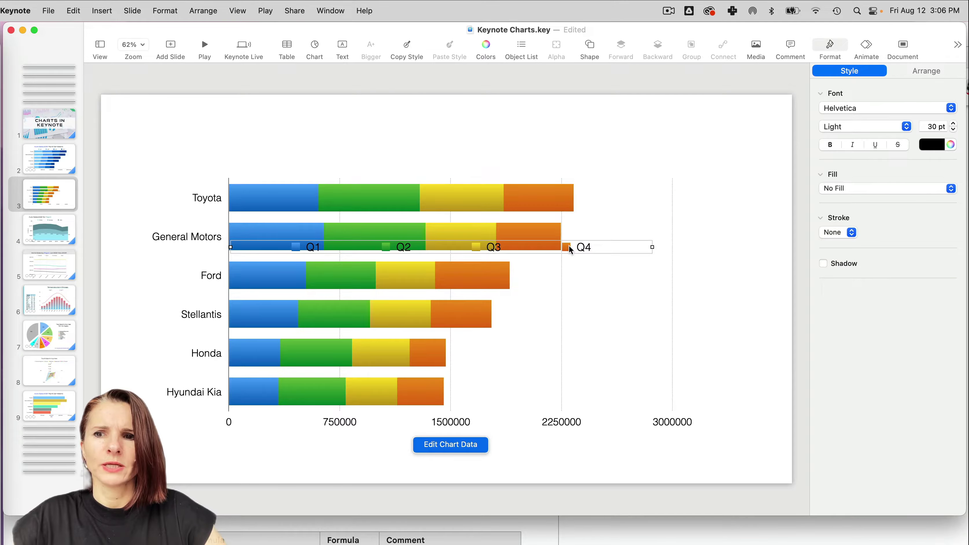
left_click_drag(570, 250, 577, 161)
left_click(546, 201)
left_click(545, 201)
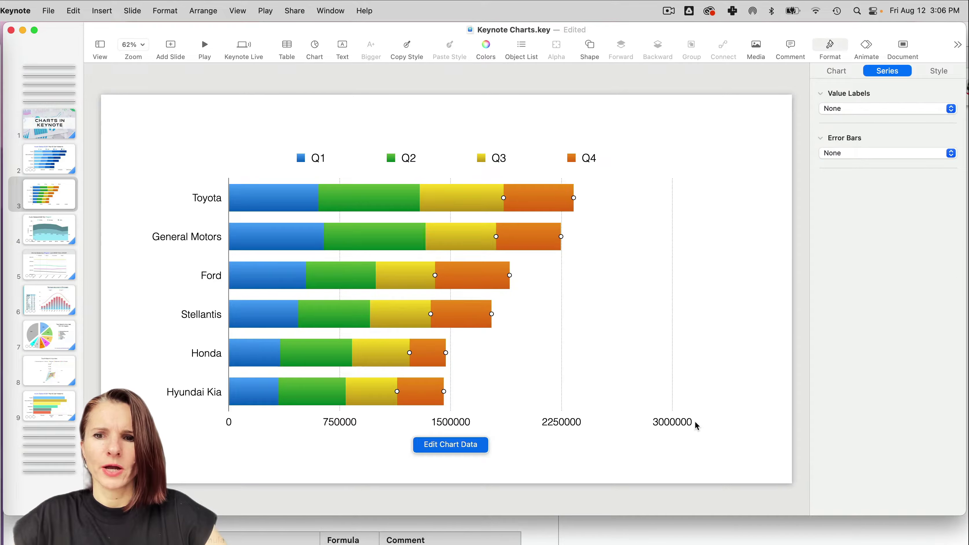
Select the whole chart and shrink it from its lower-right corner
left_click(226, 216)
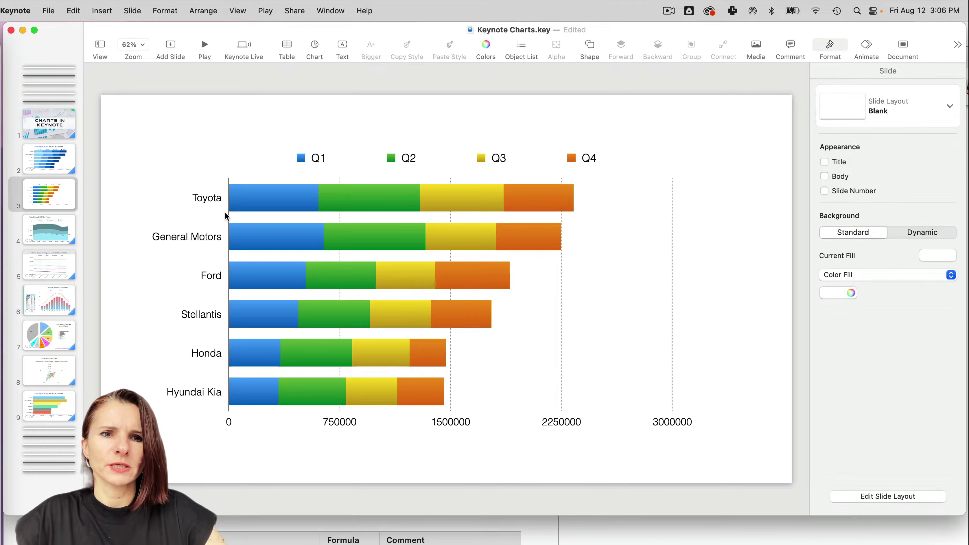
left_click(229, 178)
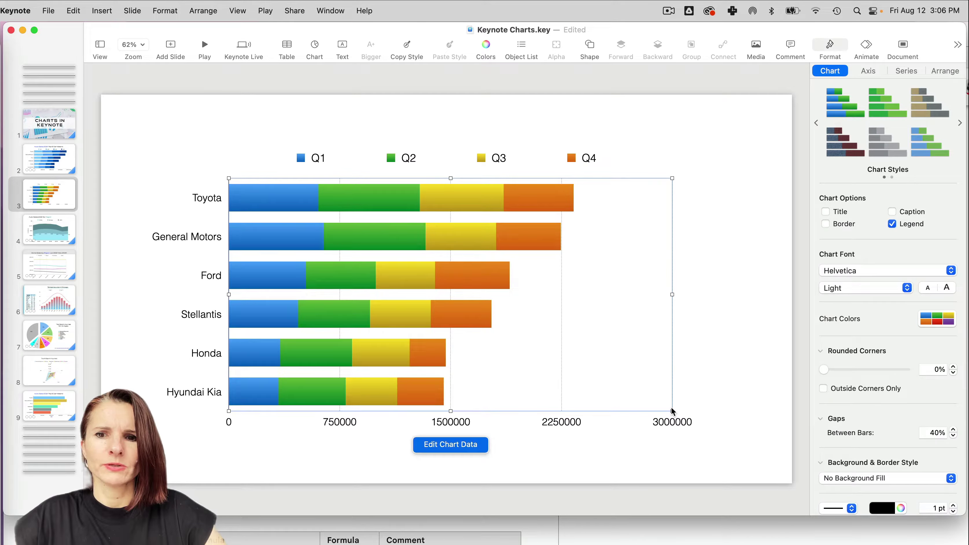
left_click_drag(670, 409, 493, 385)
left_click_drag(591, 378, 559, 360)
Move the legend to the right of the chart and narrow it into a single vertical column
left_click(382, 158)
left_click_drag(381, 158, 607, 247)
left_click_drag(755, 248, 717, 209)
Enlarge the chart from its lower-right corner toward the legend and turn its title on
left_click(563, 358)
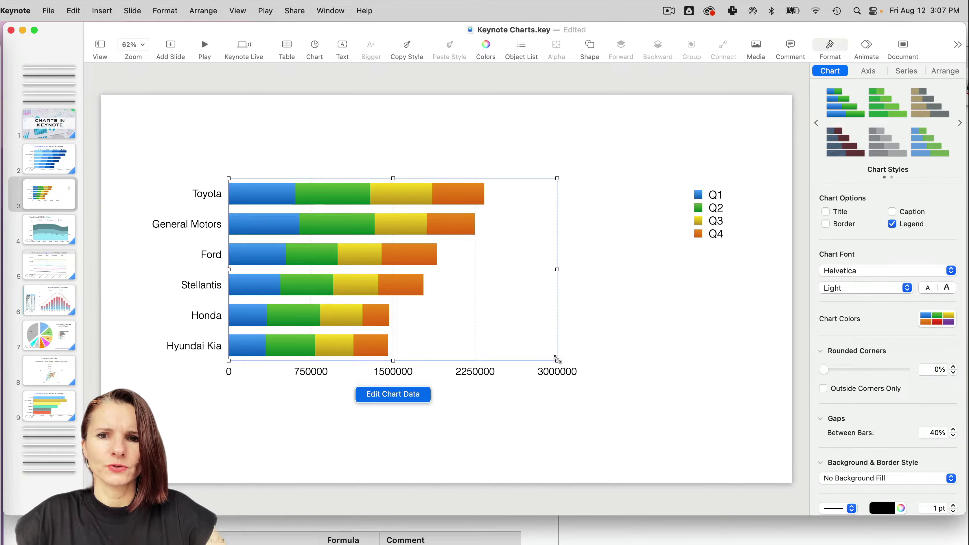
left_click_drag(557, 359, 679, 420)
left_click(826, 211)
left_click(932, 270)
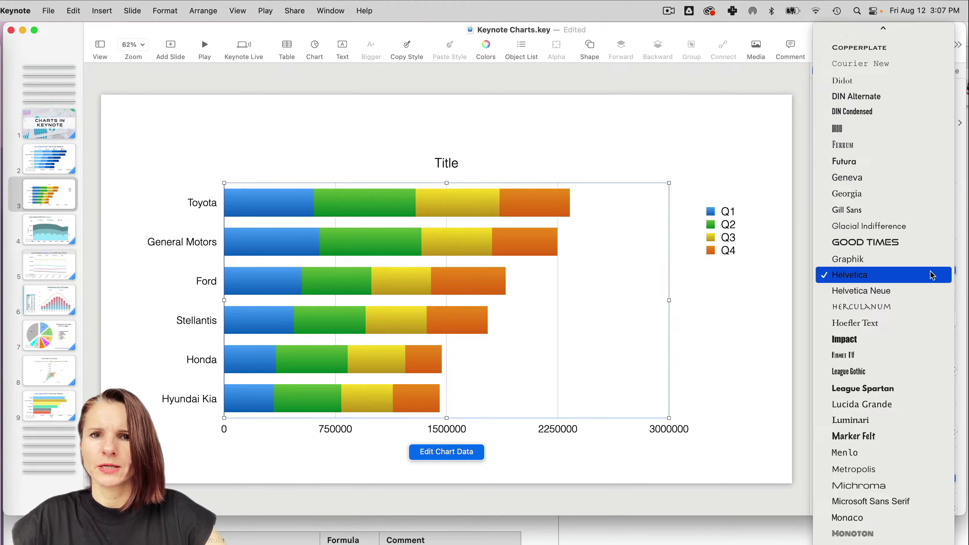
left_click(800, 172)
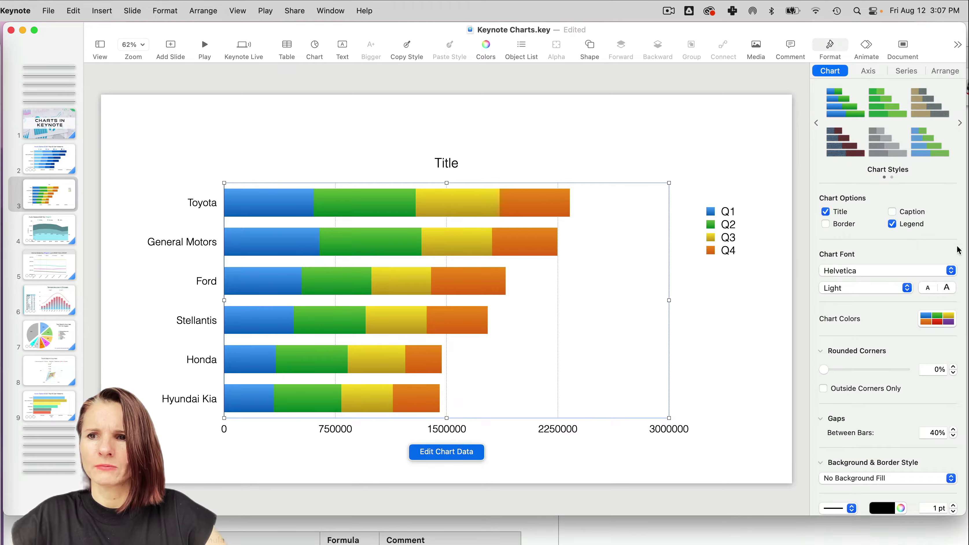
Set the font of the whole chart to Helvetica Neue Regular
left_click(953, 273)
left_click(923, 289)
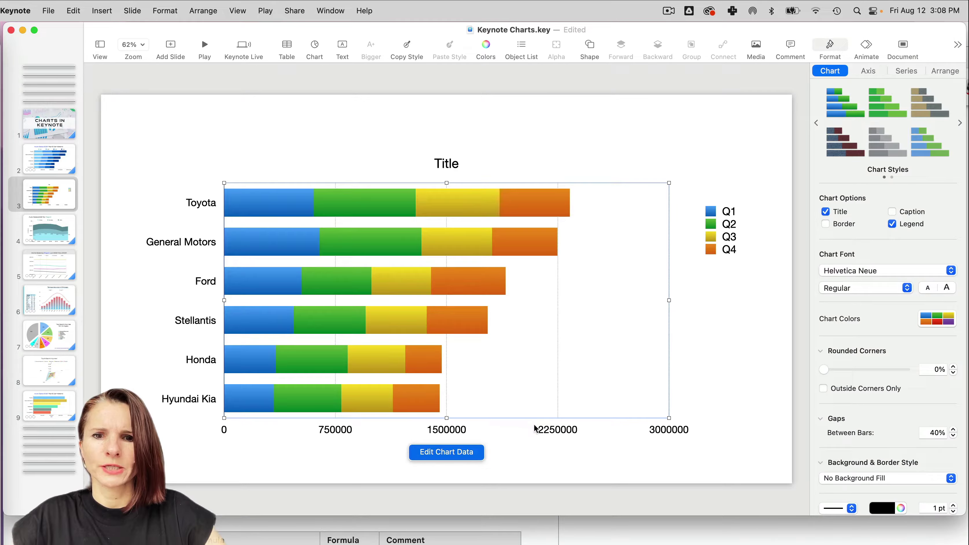
Examine the formatting options for the value axis labels and the car brand labels, including the available label angles
left_click(549, 433)
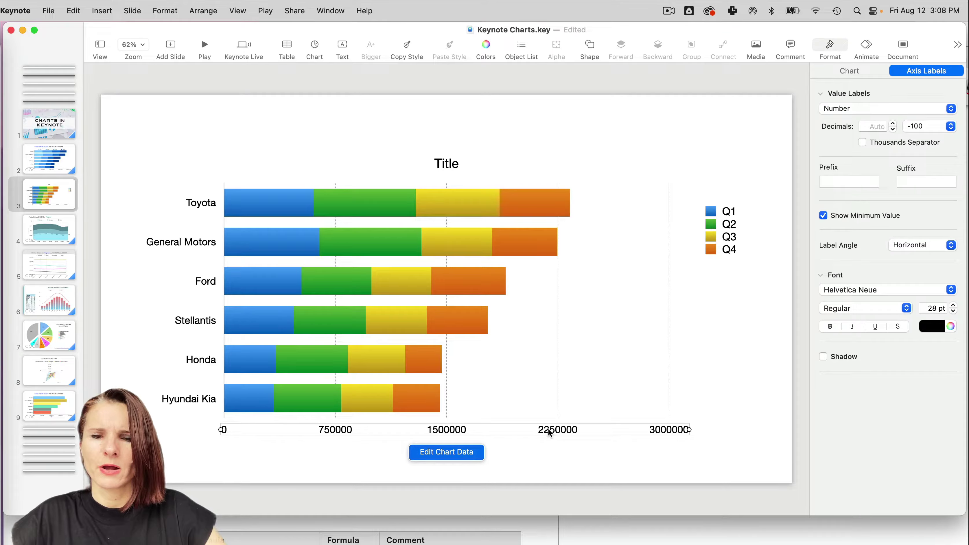
left_click(203, 246)
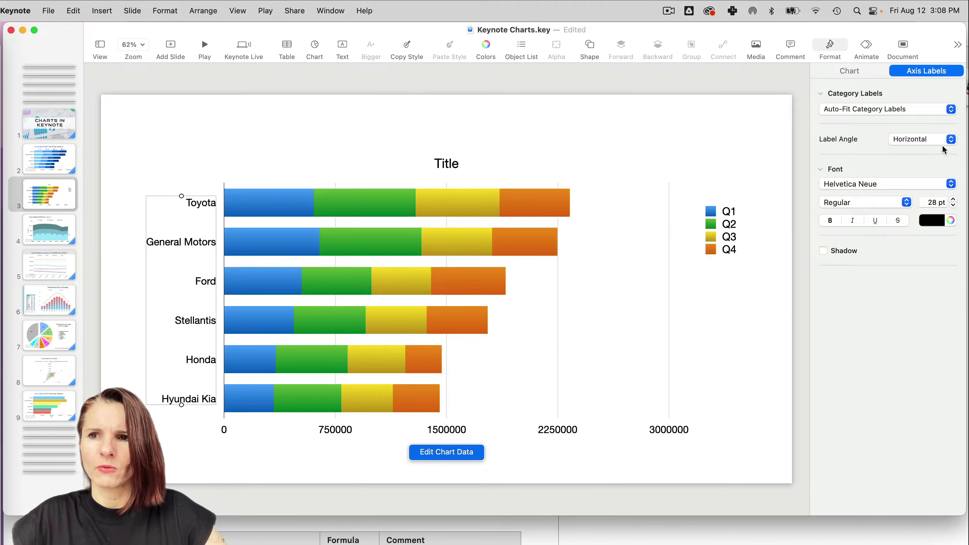
left_click(951, 140)
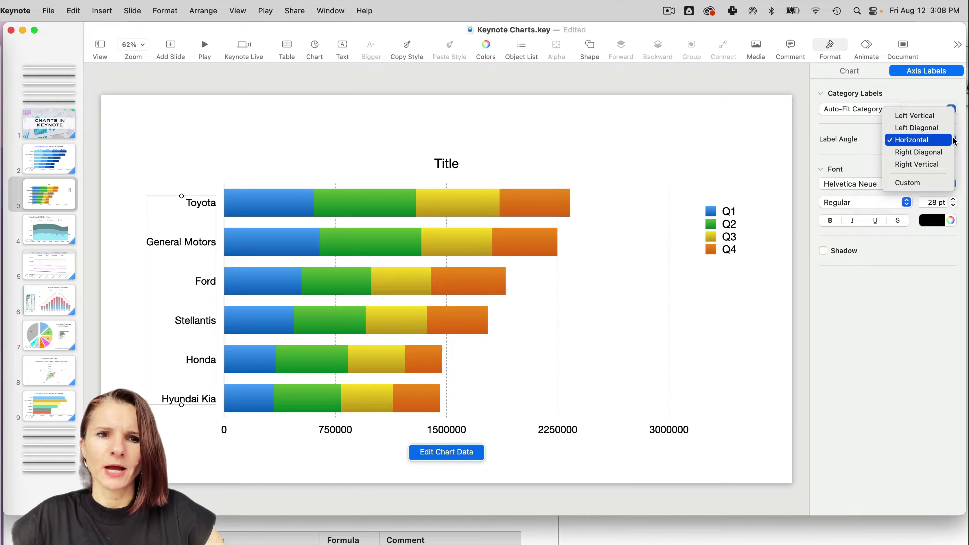
left_click(872, 141)
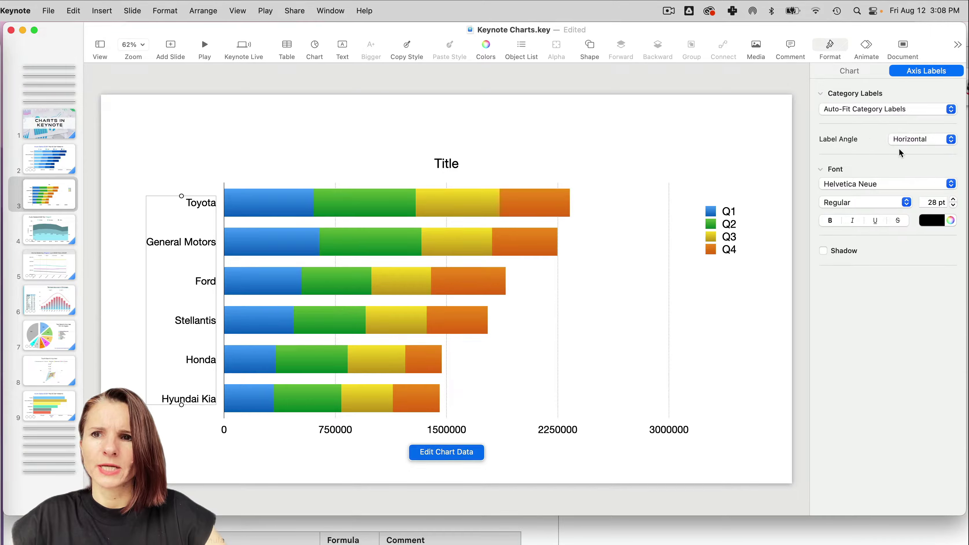
Try bold text and a shadow on the car brand labels, turning each off again
left_click(831, 221)
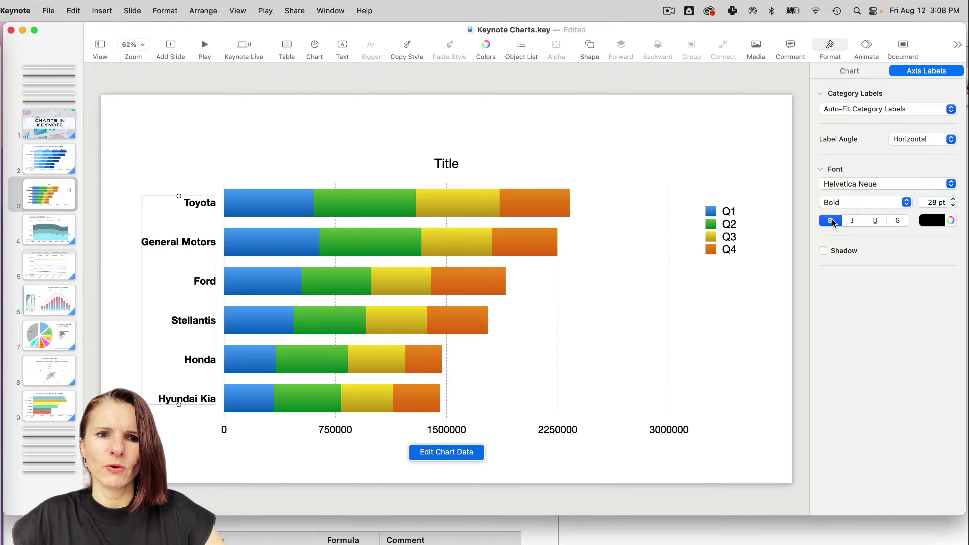
left_click(832, 221)
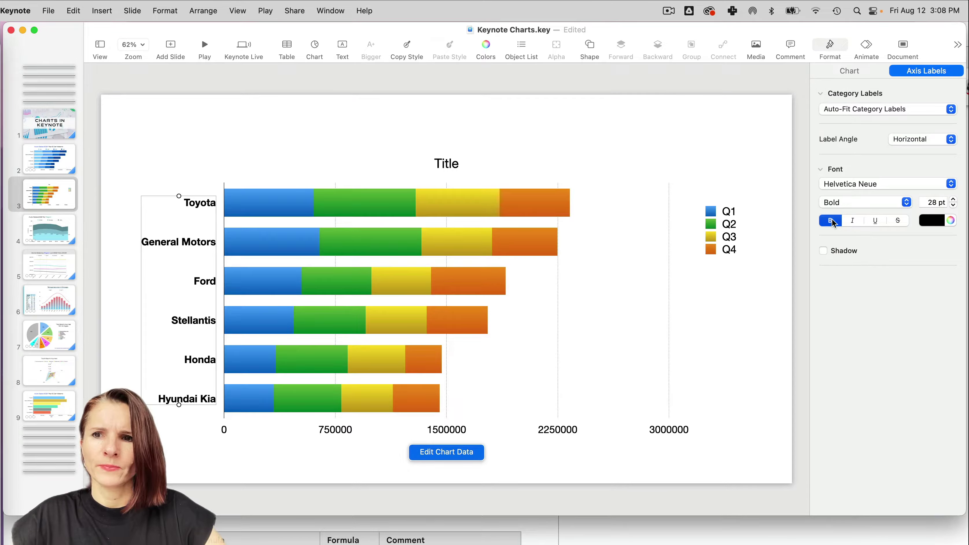
left_click(843, 251)
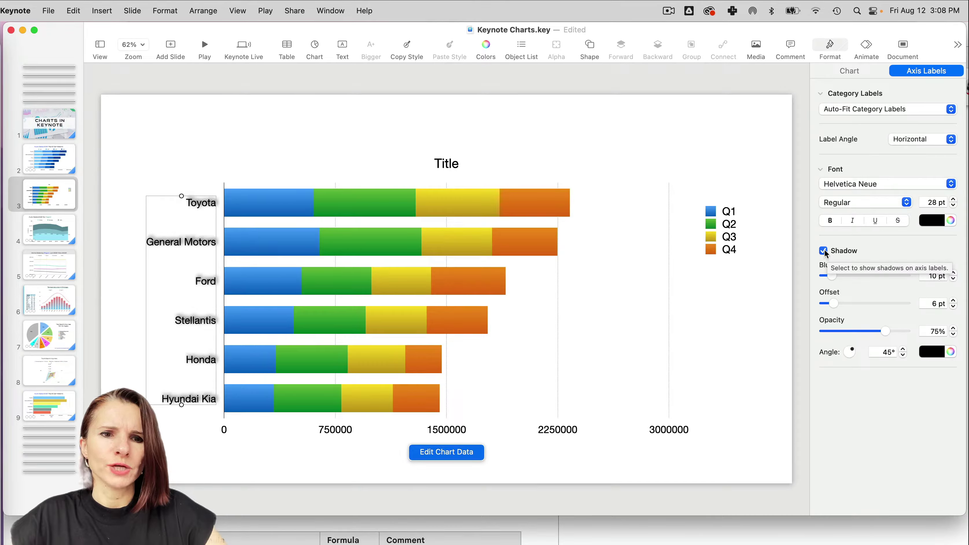
left_click(824, 251)
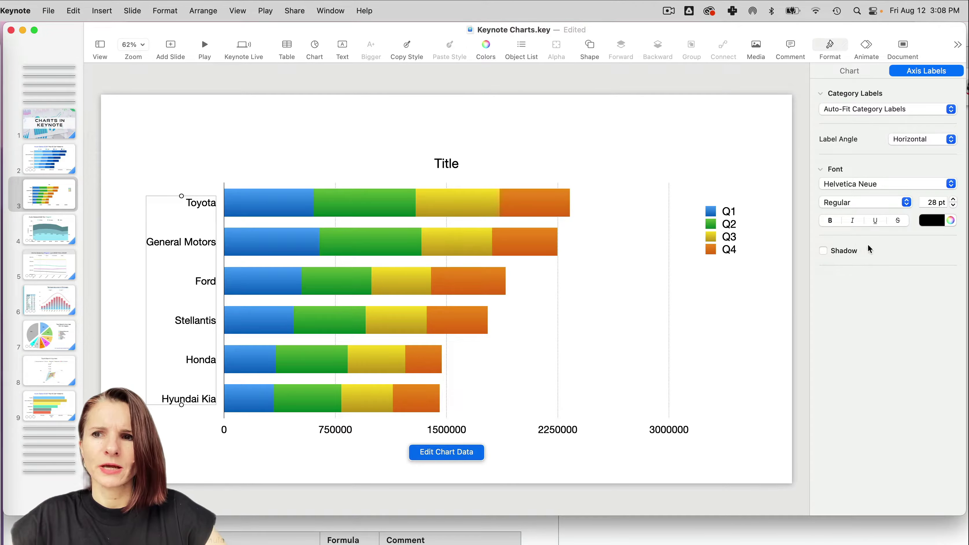
Compare the chart-wide settings with the value axis label settings, and return to the whole chart's settings
left_click(855, 74)
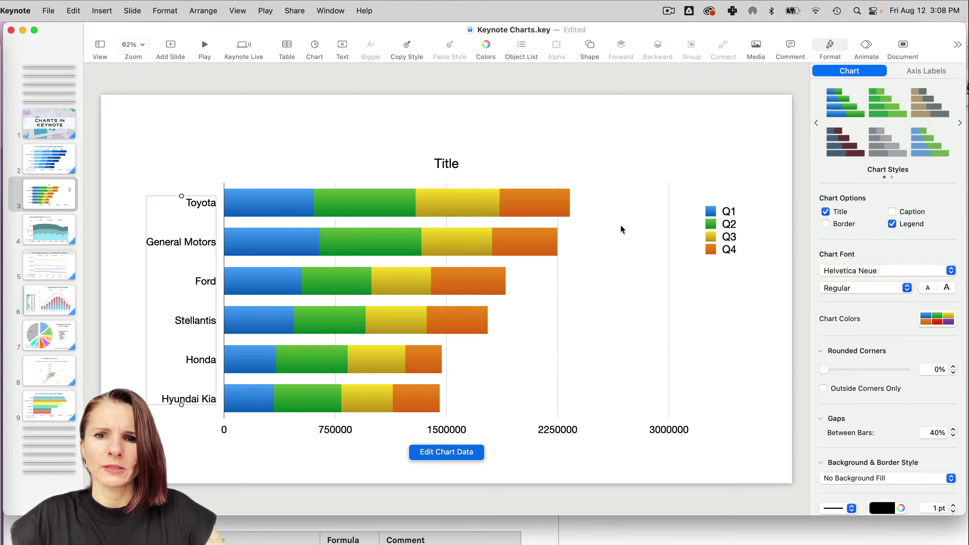
left_click(449, 430)
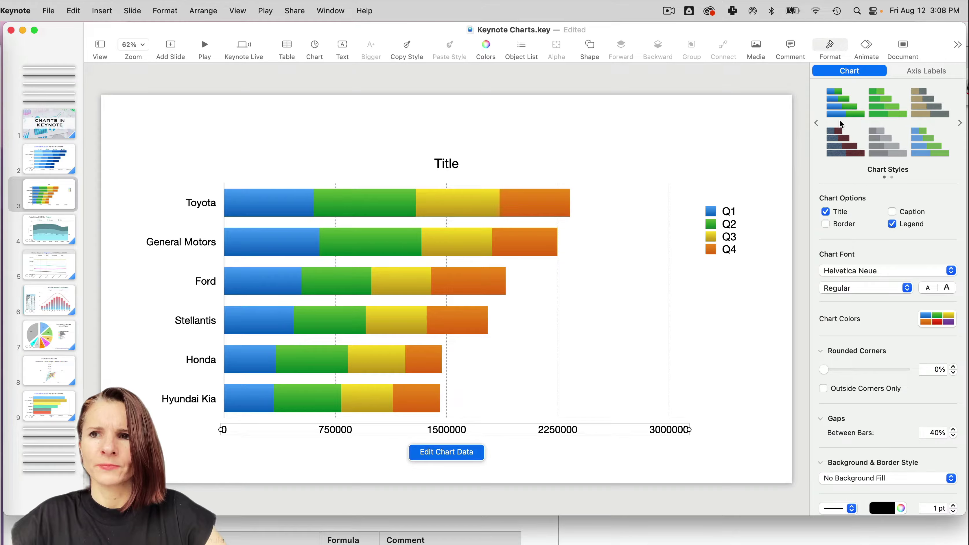
left_click(932, 71)
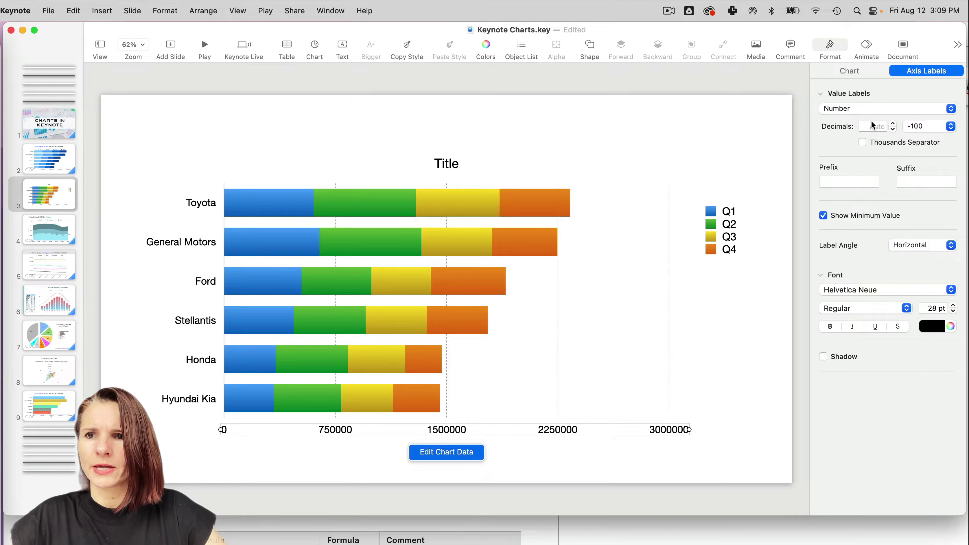
left_click(858, 73)
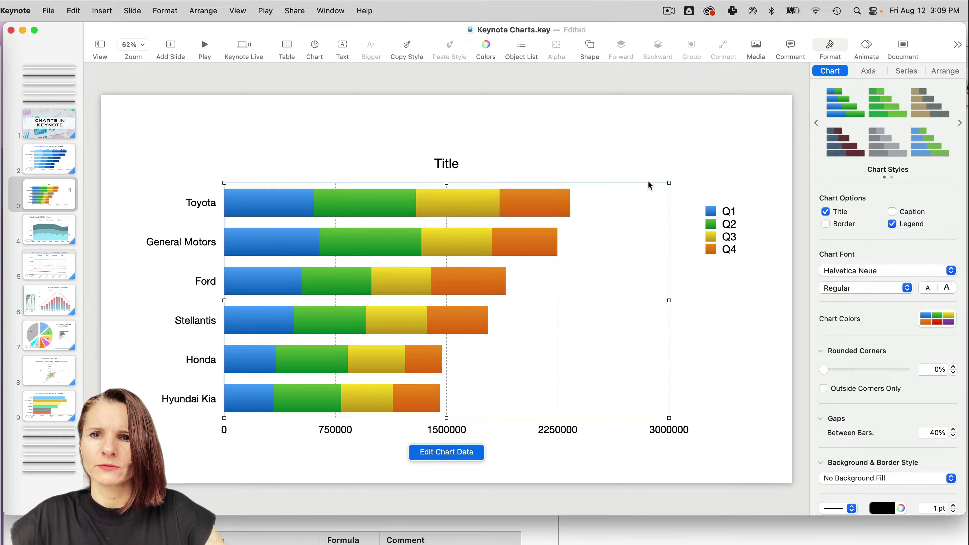
Try showing the name and the line of the value axis, turning each off again
left_click(868, 71)
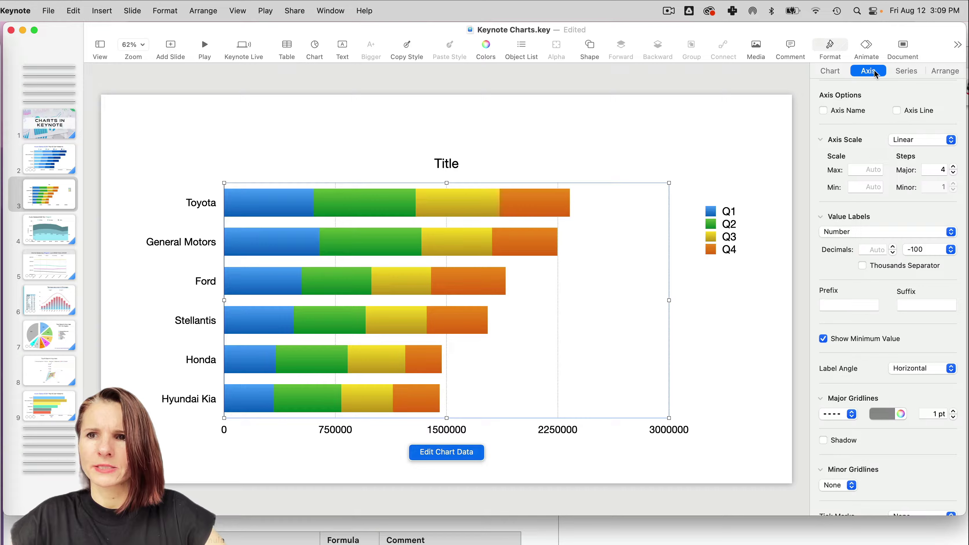
left_click(846, 111)
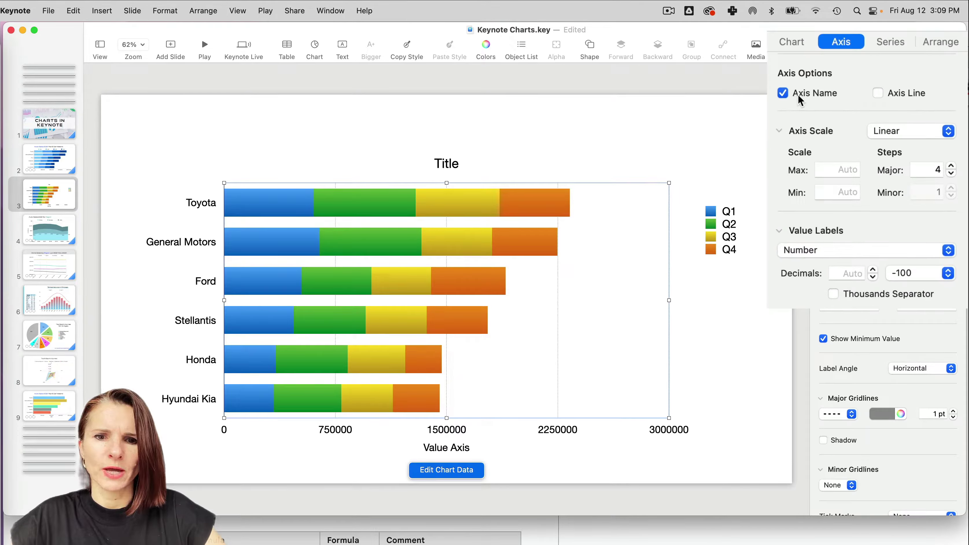
left_click(798, 94)
left_click(905, 91)
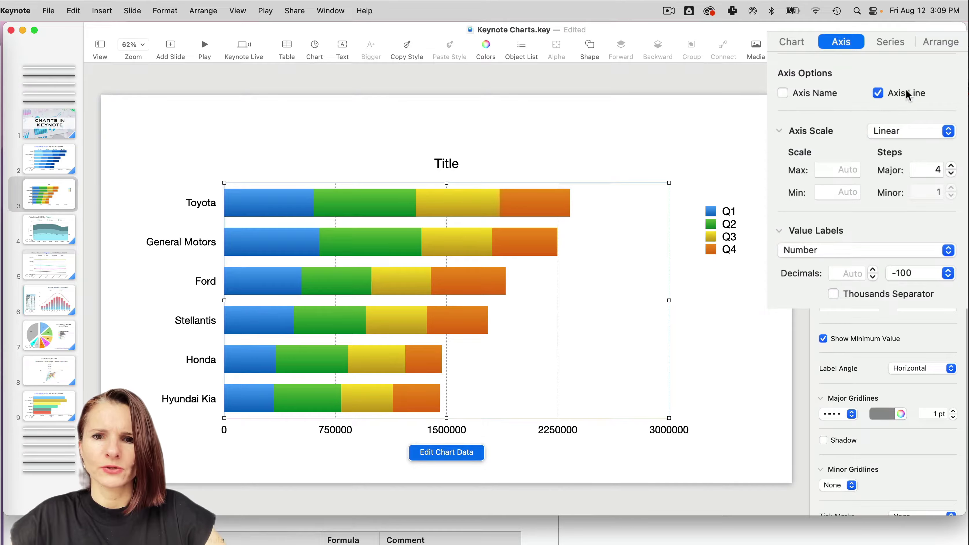
left_click(907, 91)
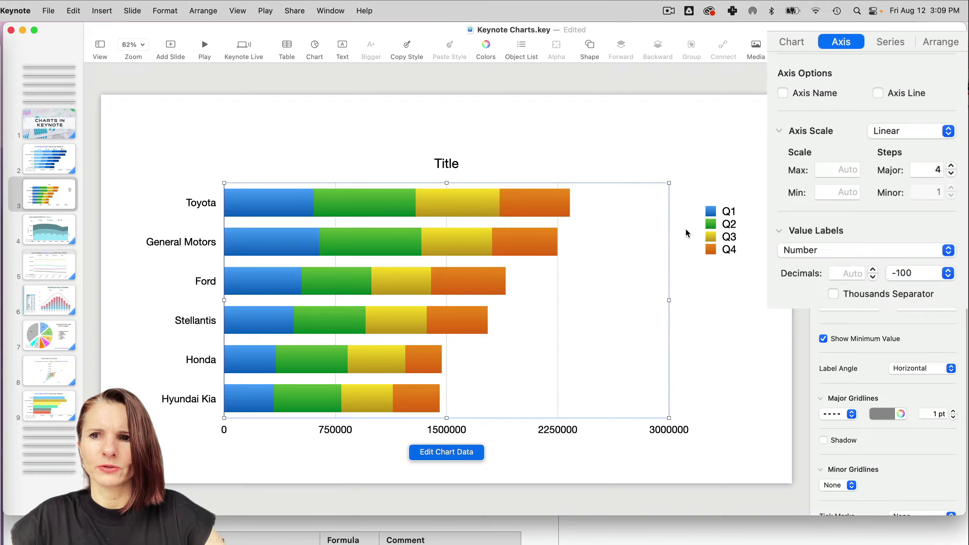
Try the Percentage scale on the value axis and switch it back to Linear
left_click(948, 131)
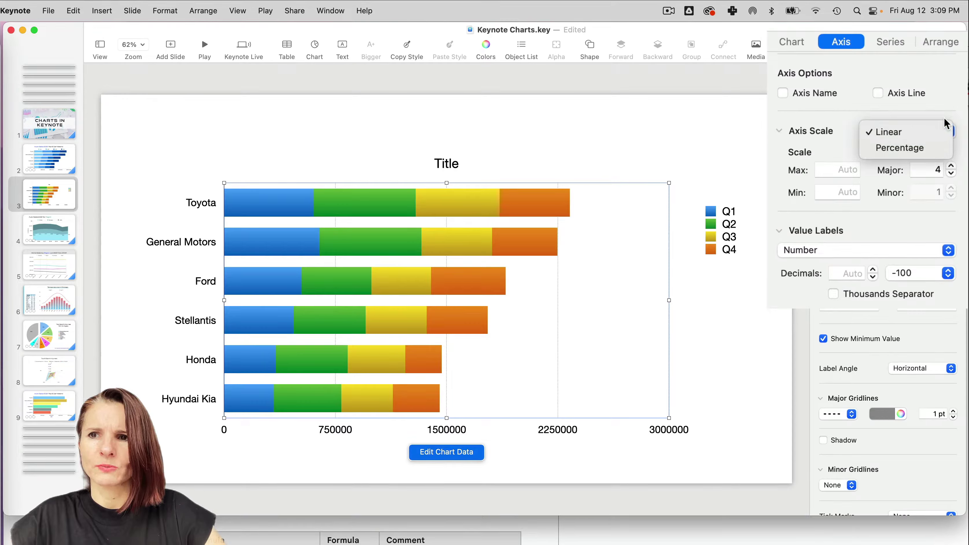
left_click(924, 148)
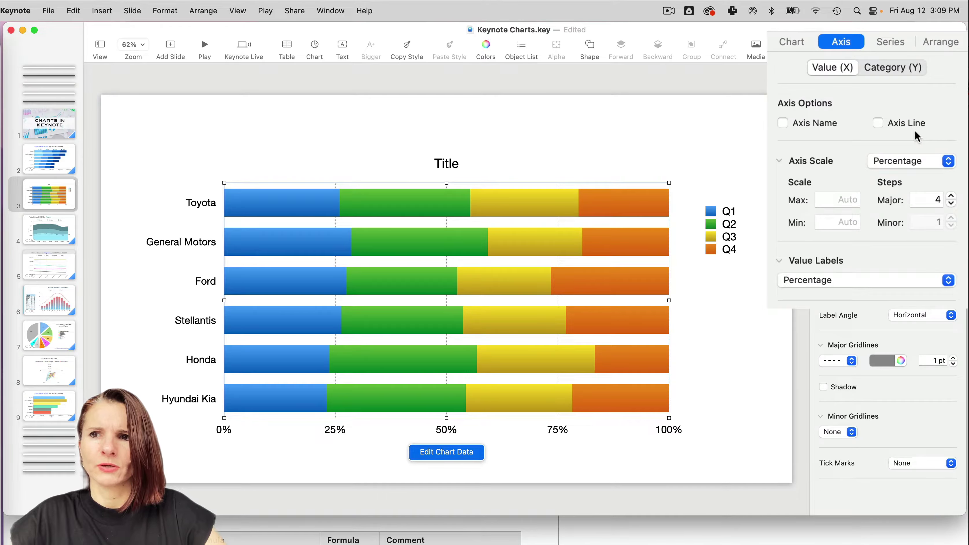
left_click(940, 171)
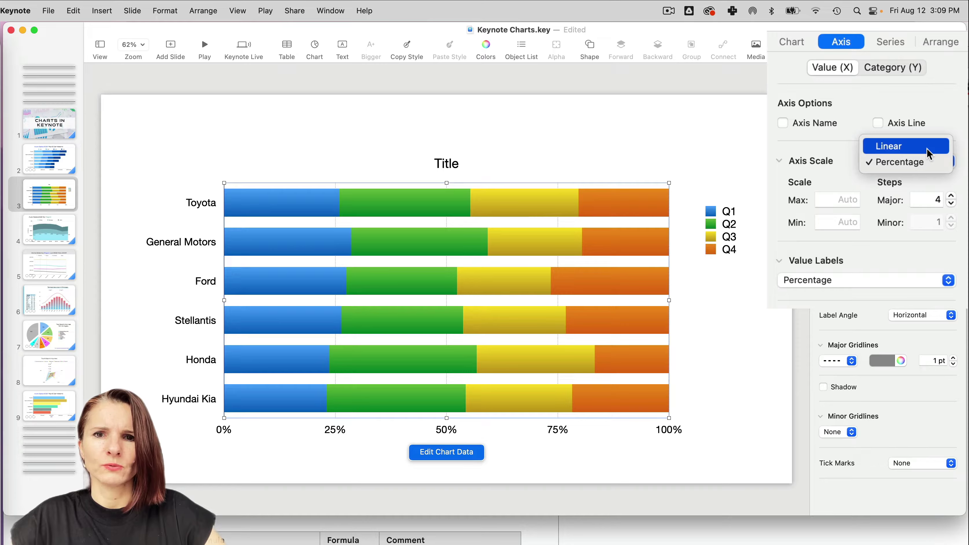
left_click(927, 148)
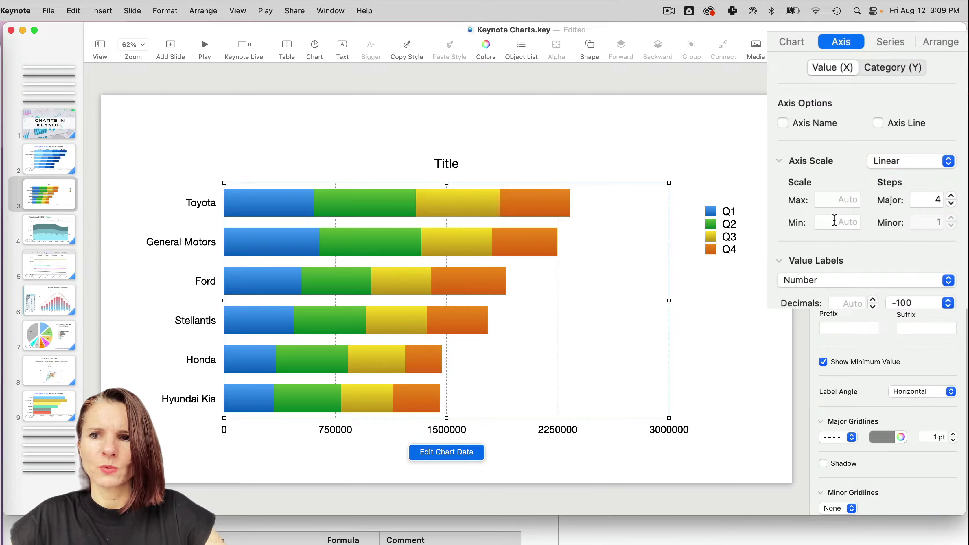
Set the maximum of the value axis scale to 2,500,000
left_click(837, 197)
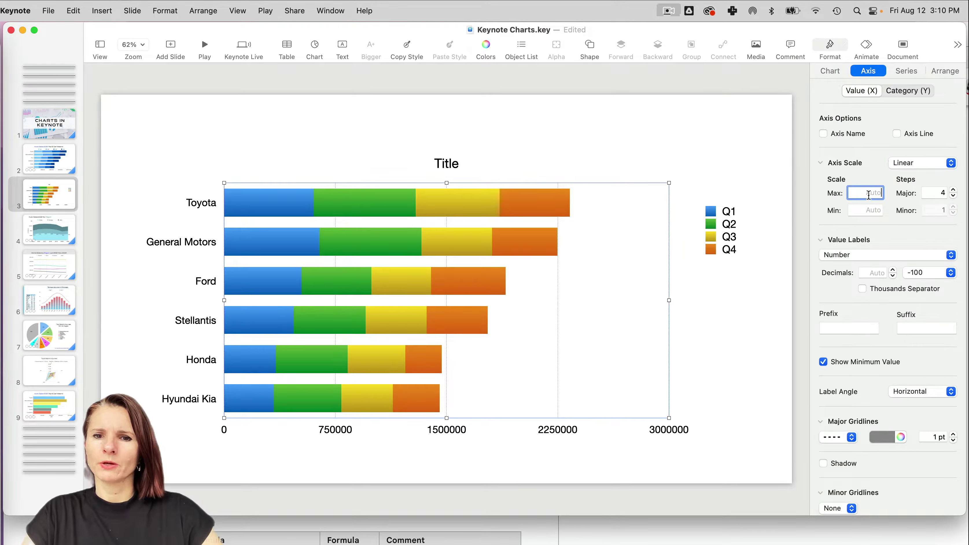
type("2,500,")
type("00000")
key("Return")
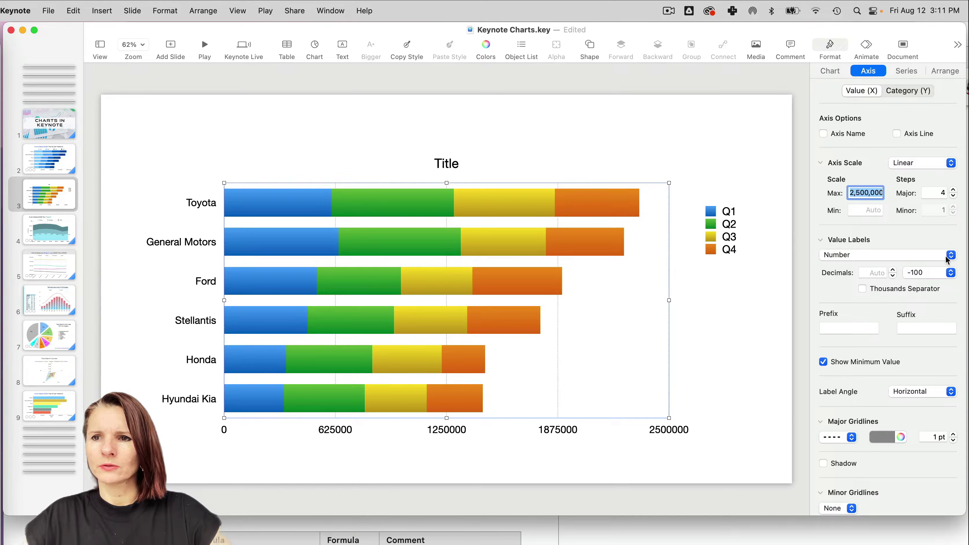
Keep the value labels in Number format, set them to 0 decimals and turn on the thousands separator
left_click(928, 257)
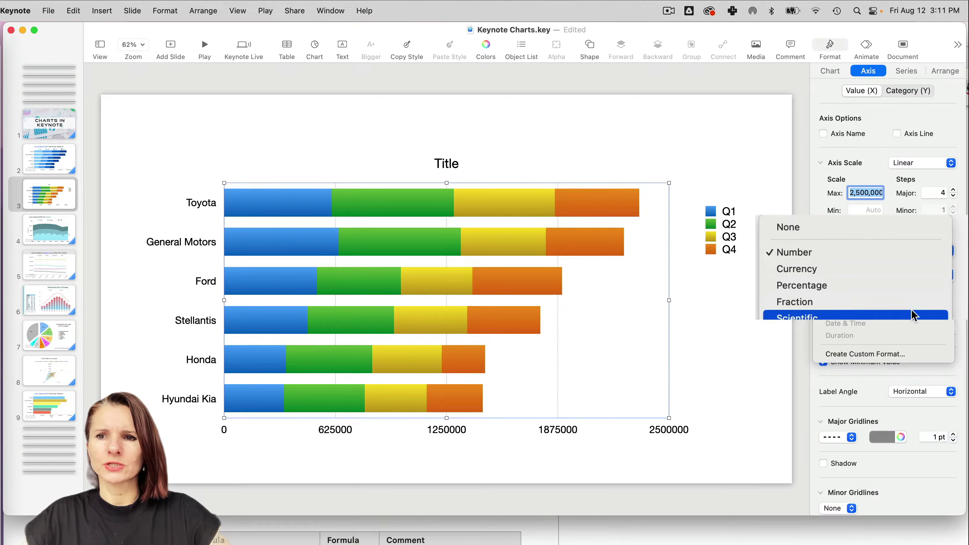
left_click(931, 256)
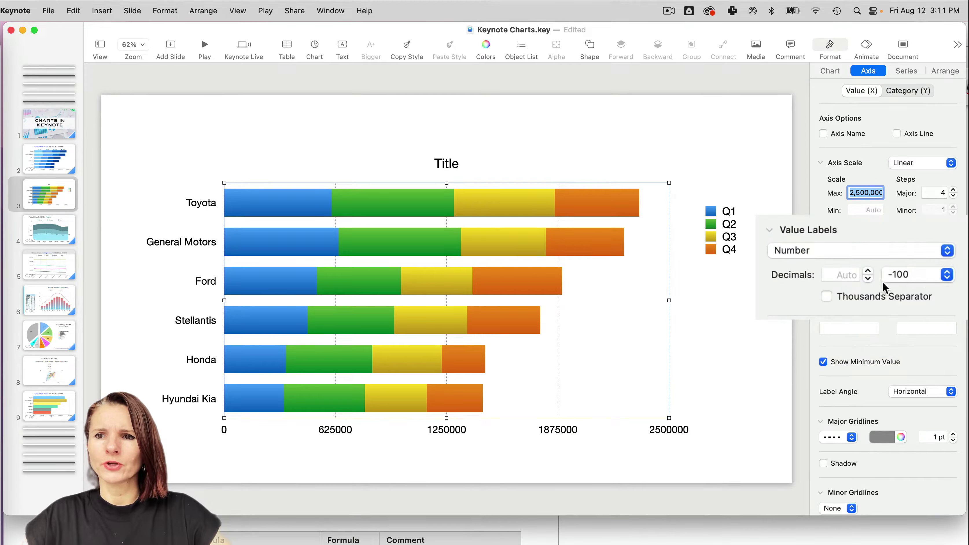
left_click(867, 279)
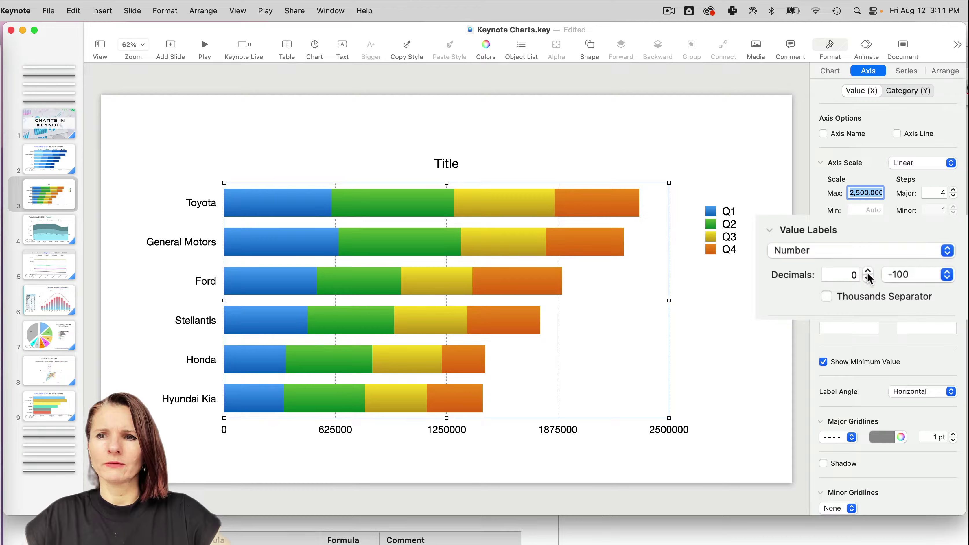
left_click(868, 270)
left_click(869, 279)
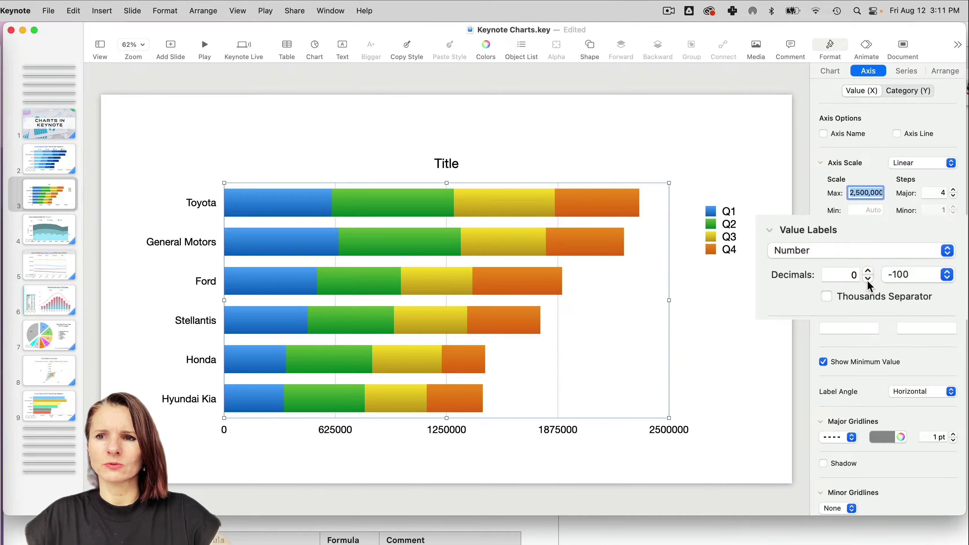
left_click(860, 296)
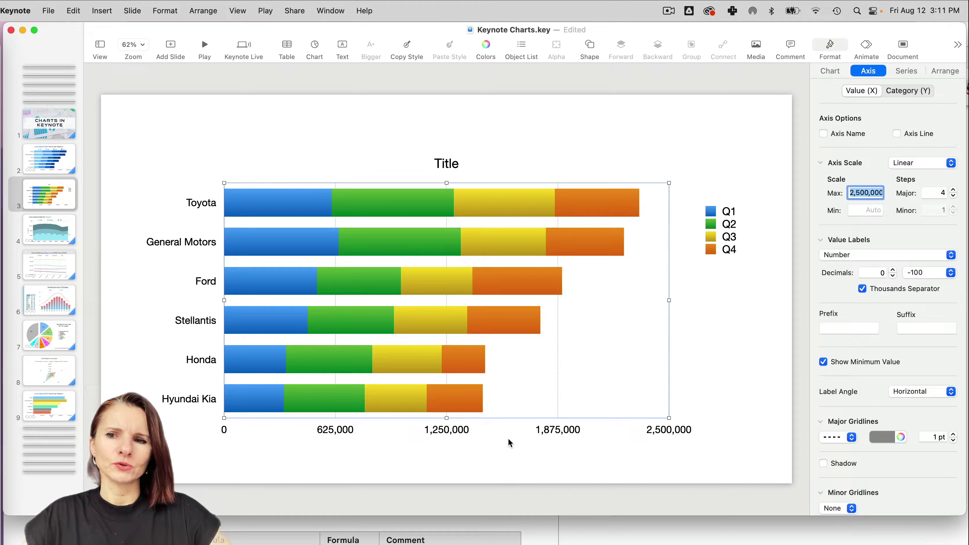
Try hiding the value axis minimum and angling its labels Left Diagonal, restoring the minimum and the Horizontal angle
left_click(823, 362)
left_click(824, 362)
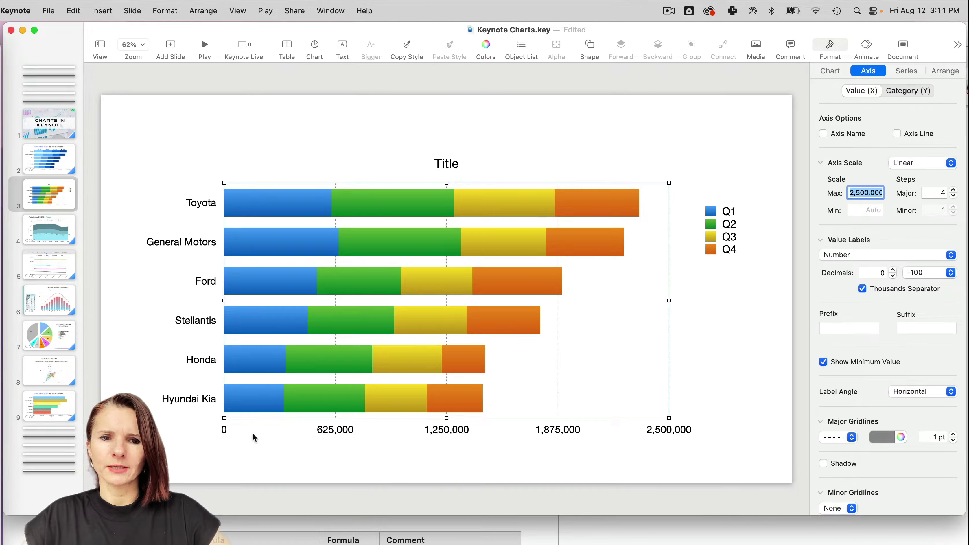
scroll(920, 376, "down", 3)
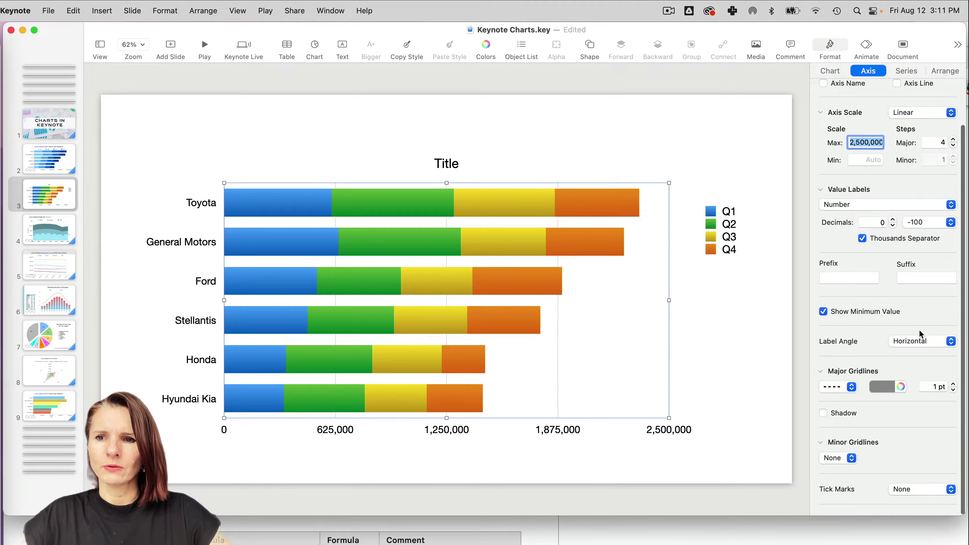
left_click(951, 341)
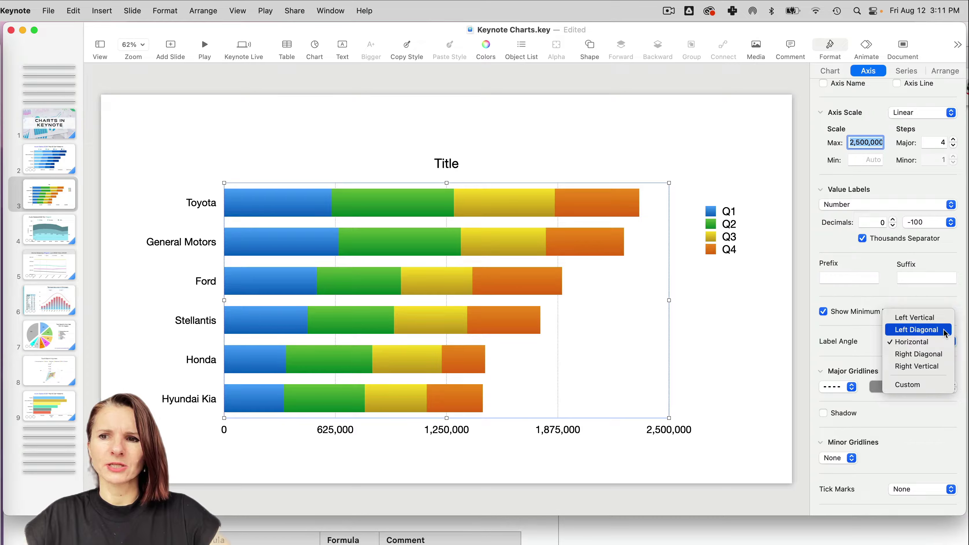
left_click(944, 331)
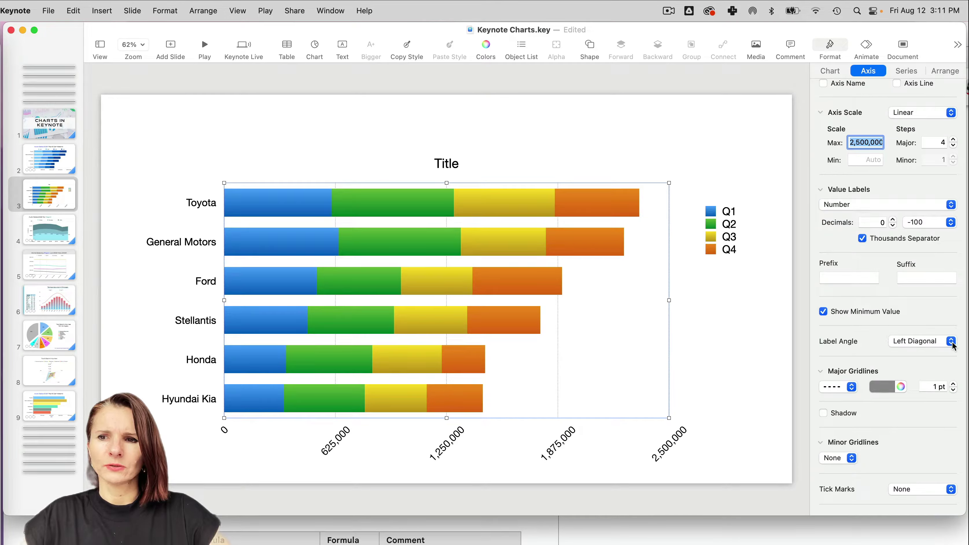
left_click(951, 342)
left_click(912, 354)
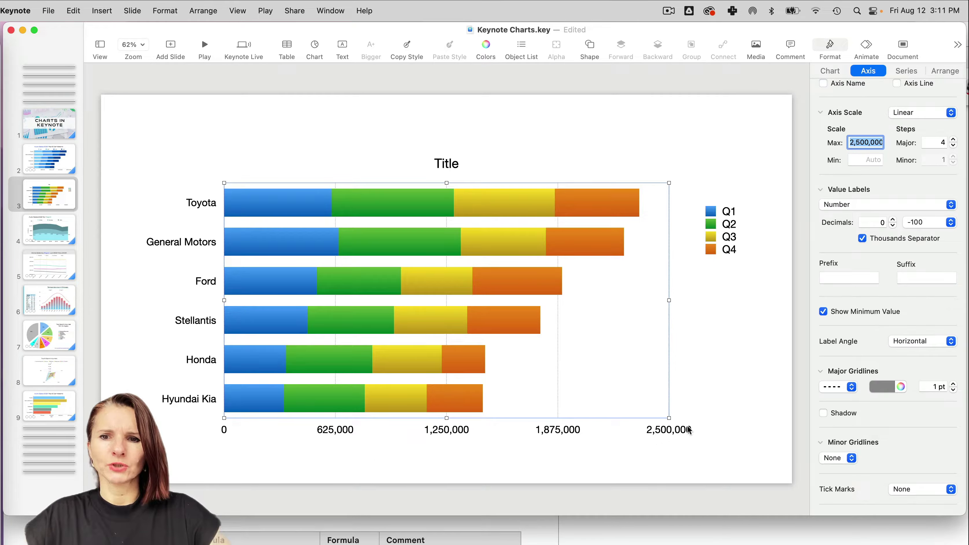
Remove the value axis's major gridlines and bring them back as a dotted line
left_click(849, 388)
left_click(842, 368)
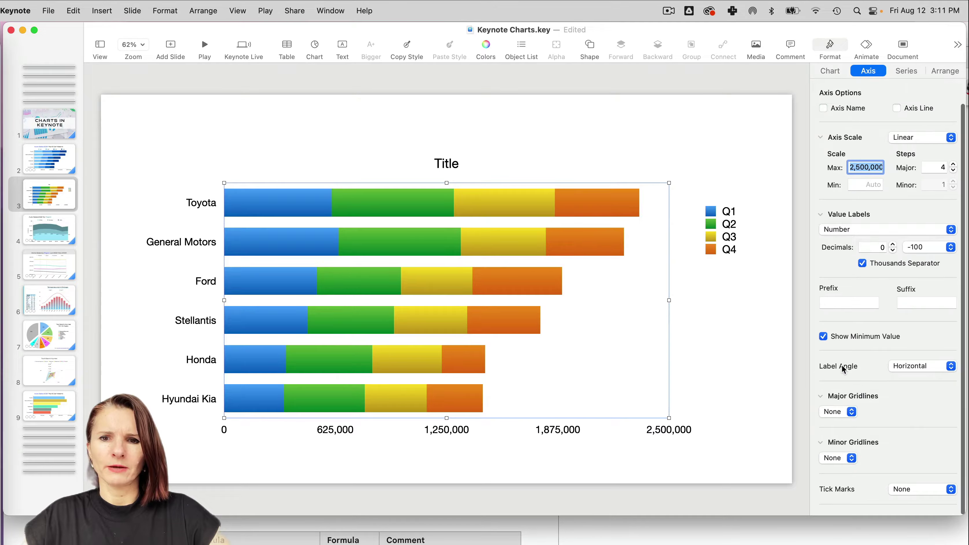
left_click(851, 411)
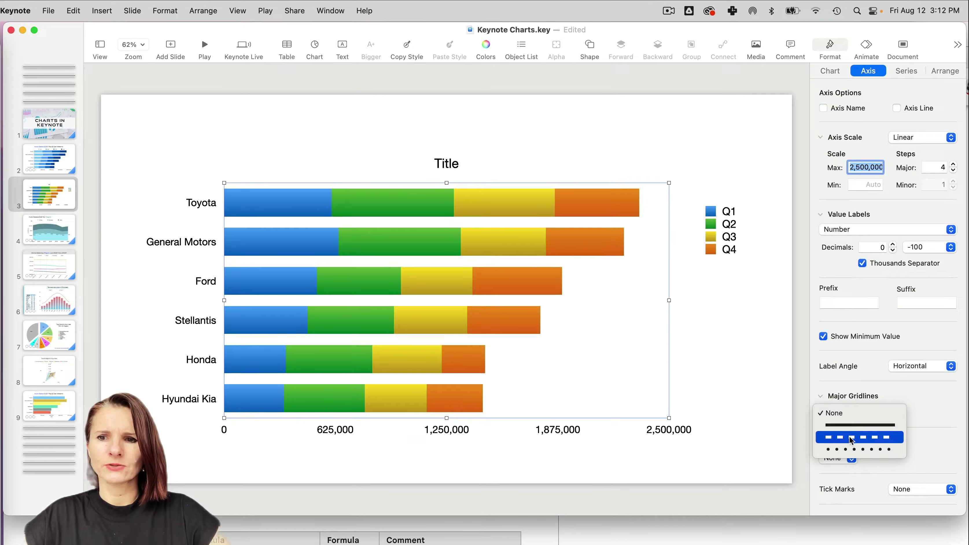
left_click(849, 448)
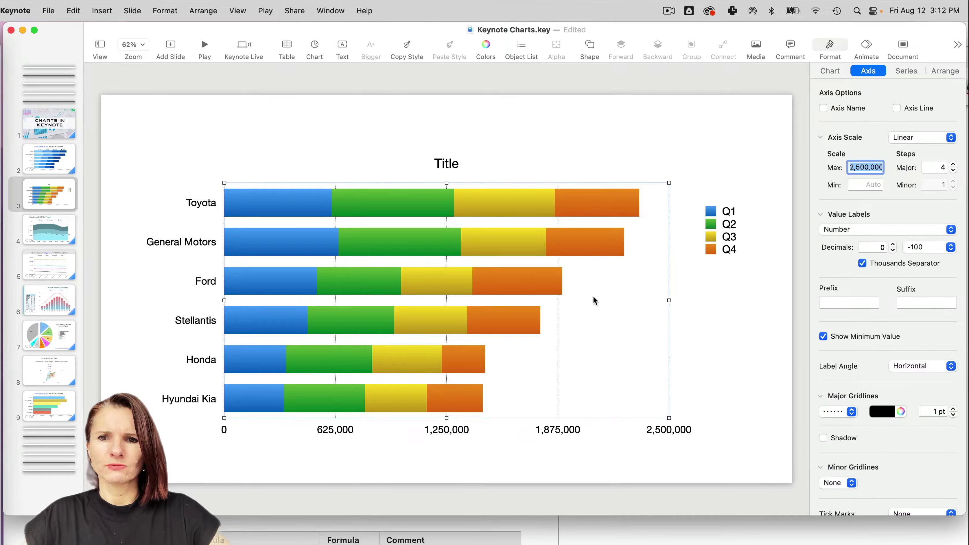
Try solid minor gridlines on the value axis and set them back to None
scroll(912, 415, "down", 2)
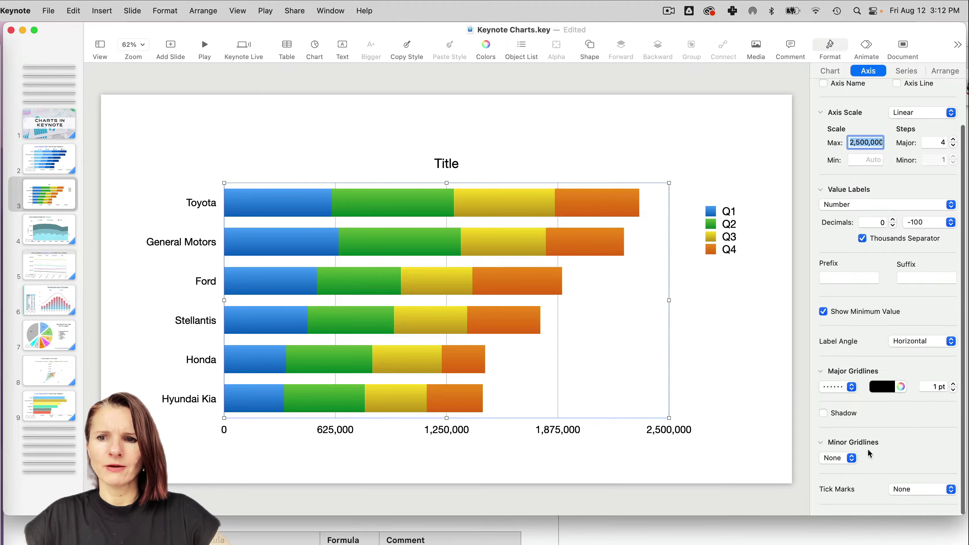
left_click(853, 458)
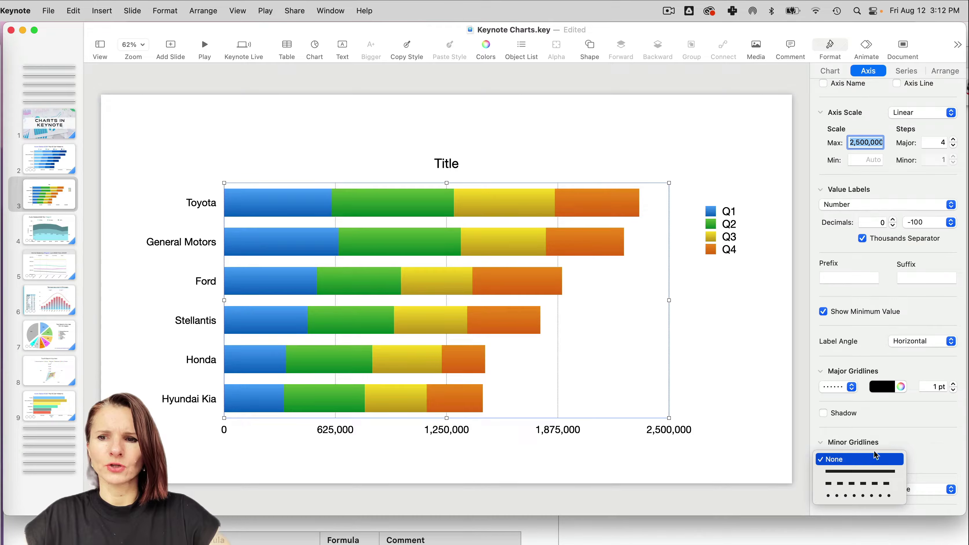
left_click(858, 473)
left_click(852, 459)
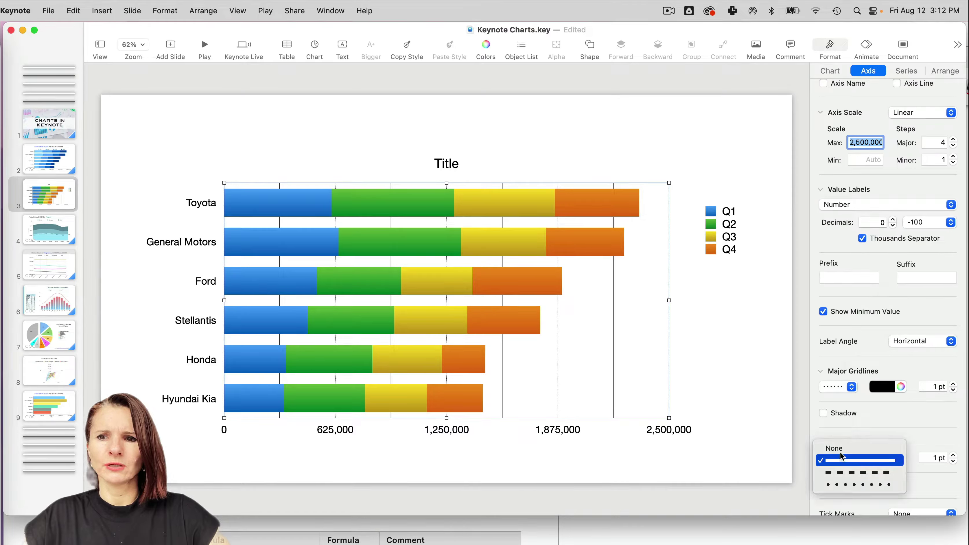
left_click(842, 446)
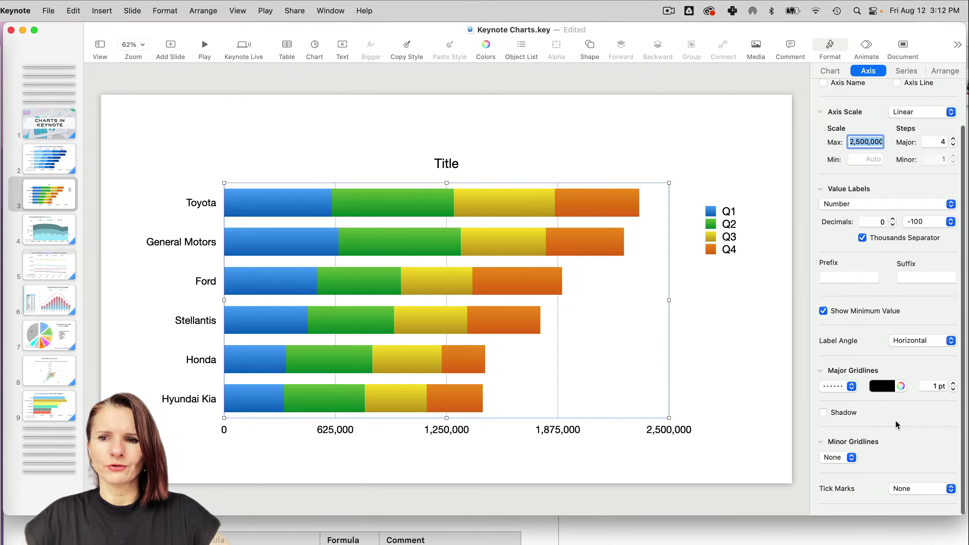
Look through the category label options of the Category (Y) axis without changing them
scroll(926, 385, "up", 3)
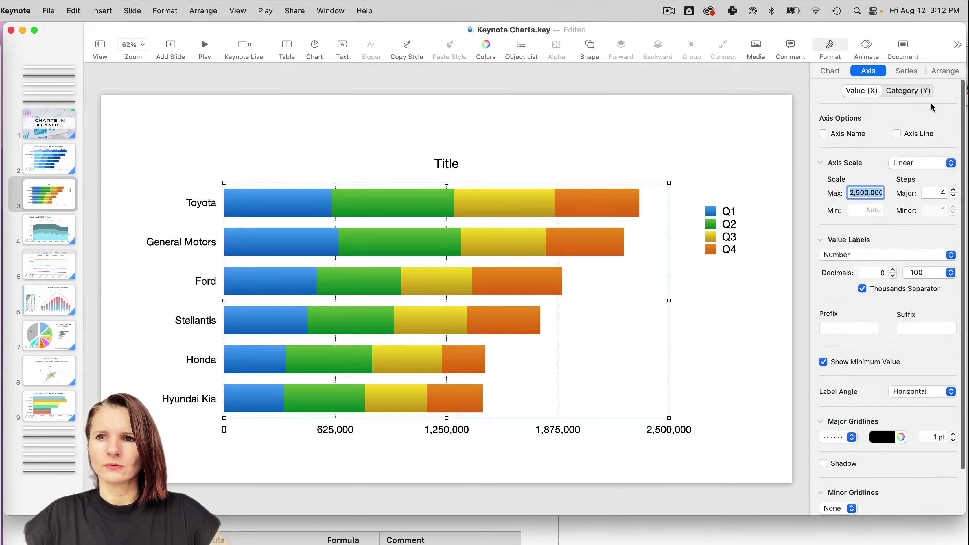
left_click(901, 95)
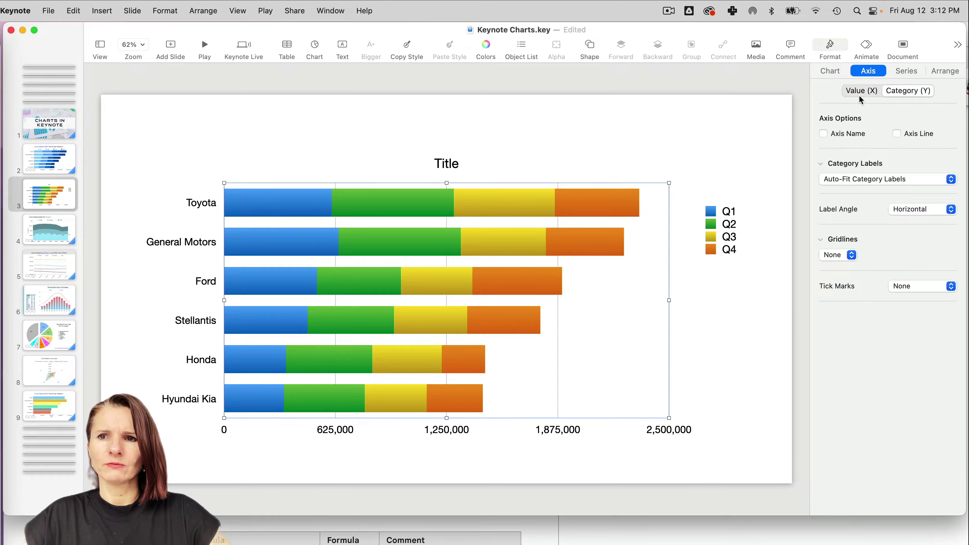
left_click(951, 179)
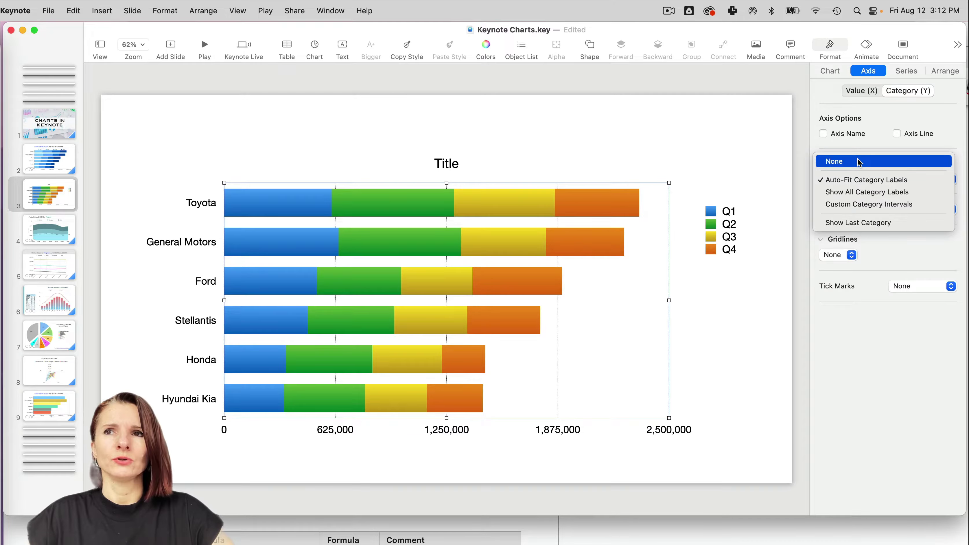
left_click(881, 142)
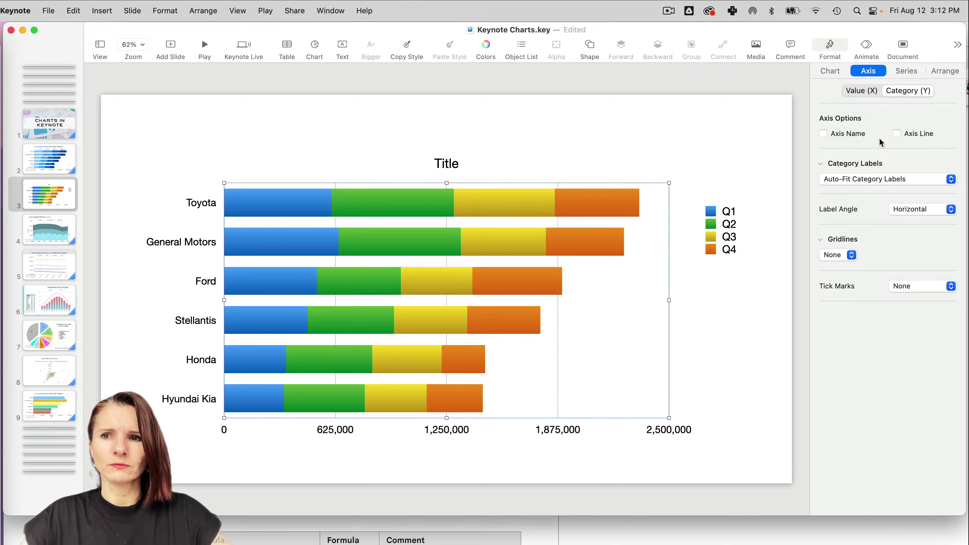
Switch the Q1 series bars from a gradient to a solid light blue Color Fill
left_click(832, 72)
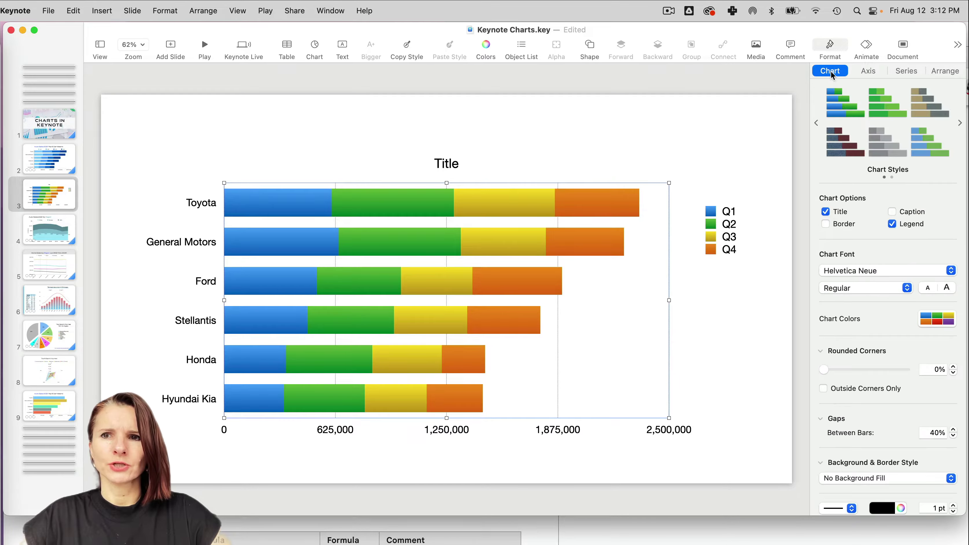
left_click(585, 197)
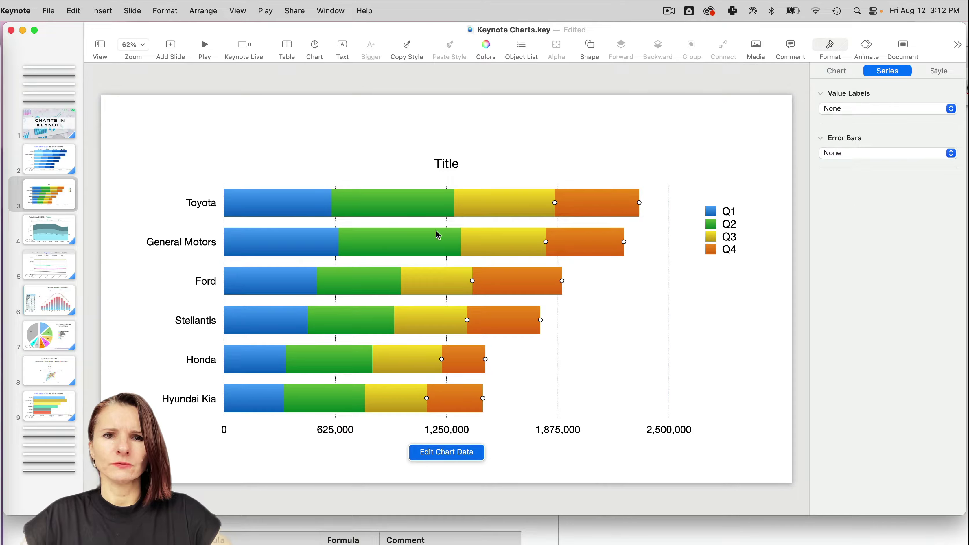
left_click(322, 207)
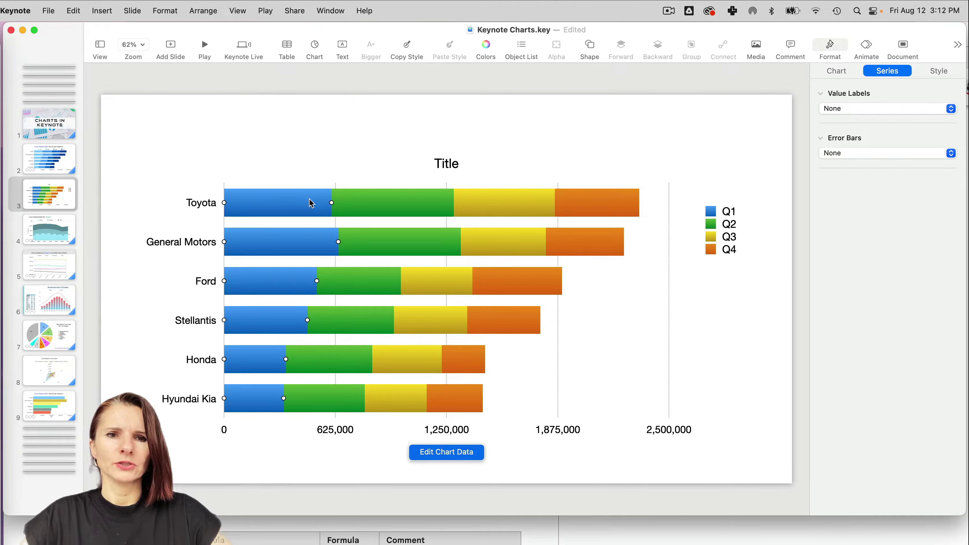
left_click(936, 72)
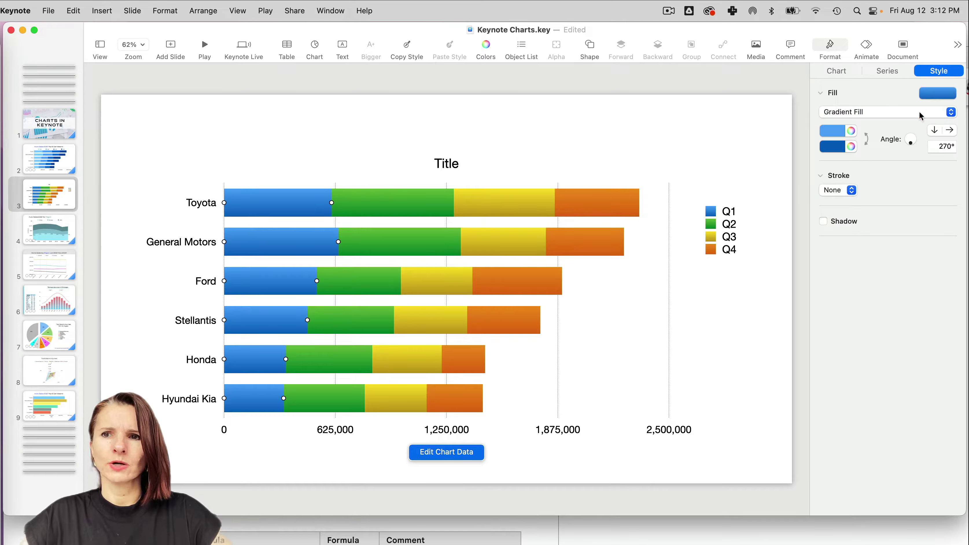
left_click(942, 113)
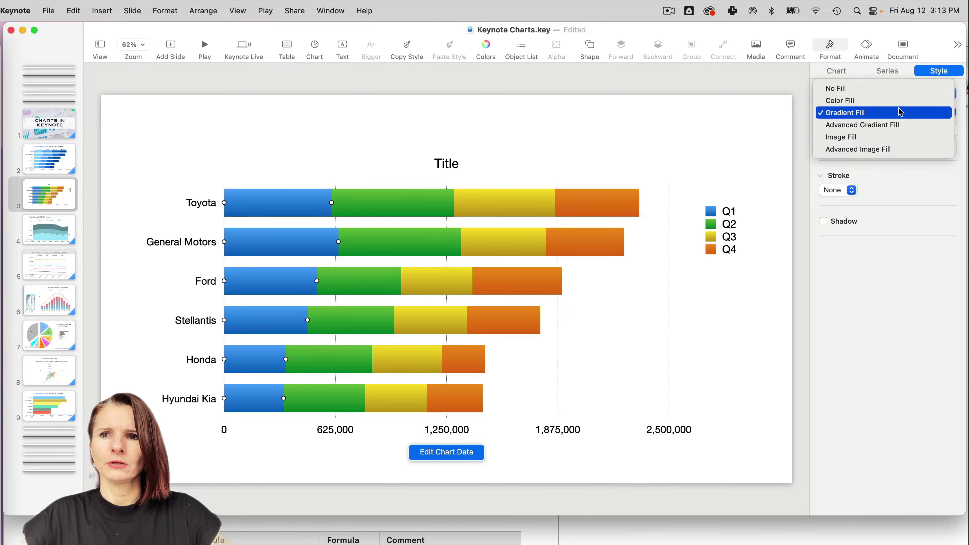
left_click(875, 107)
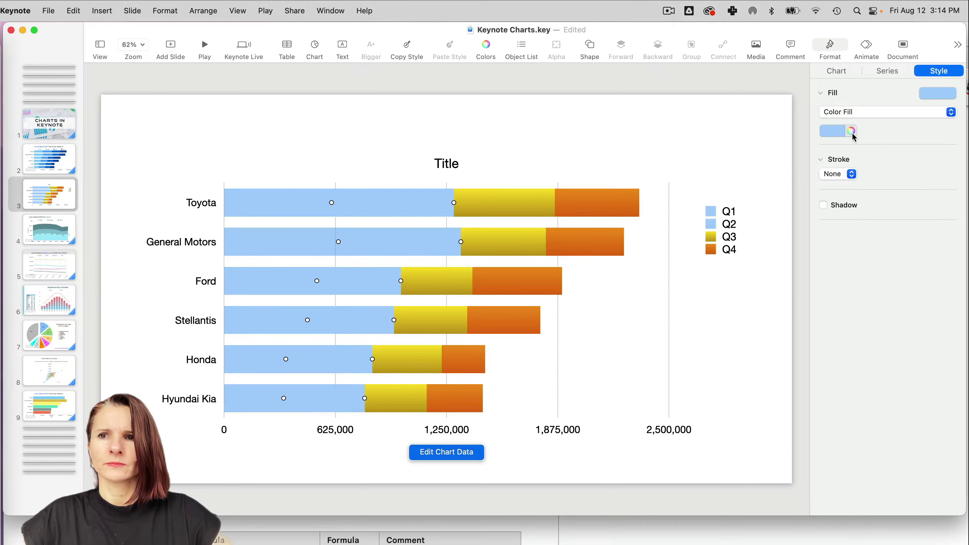
Darken the light blue Color Fill of the Q2 series slightly by lowering its brightness in the color wheel
left_click(853, 132)
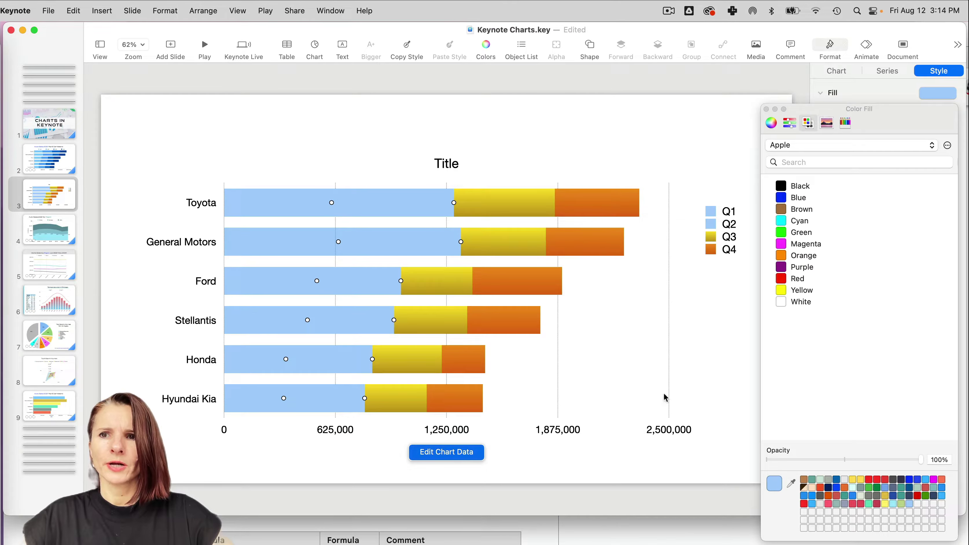
left_click(771, 123)
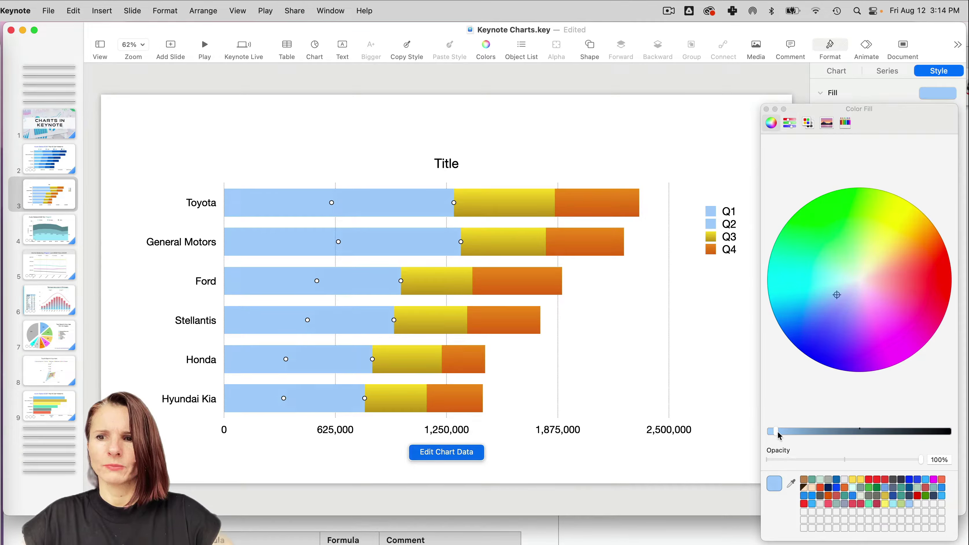
left_click_drag(772, 431, 789, 433)
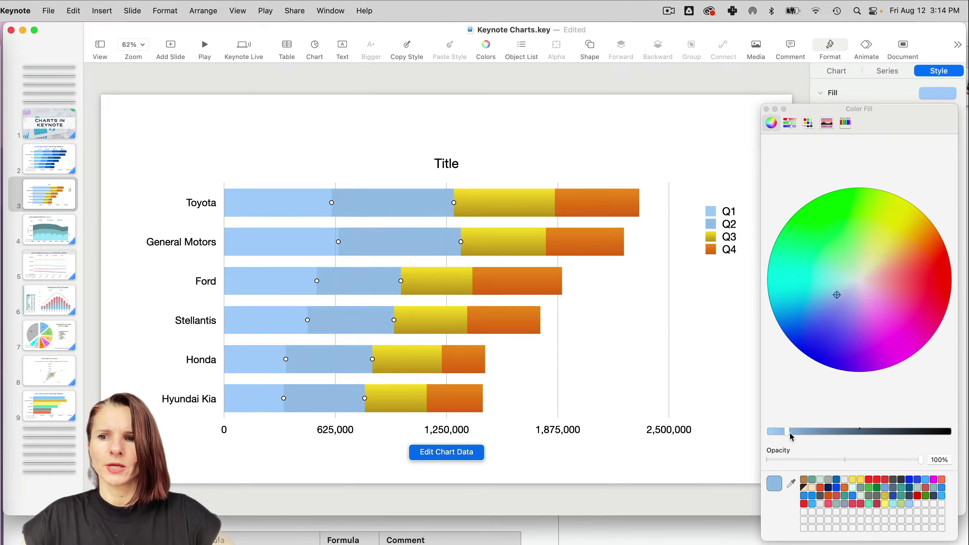
left_click(766, 109)
Give the Q3 series a Color Fill sampled from the Q2 bars and darken it to a grayish blue
left_click(505, 202)
left_click(867, 113)
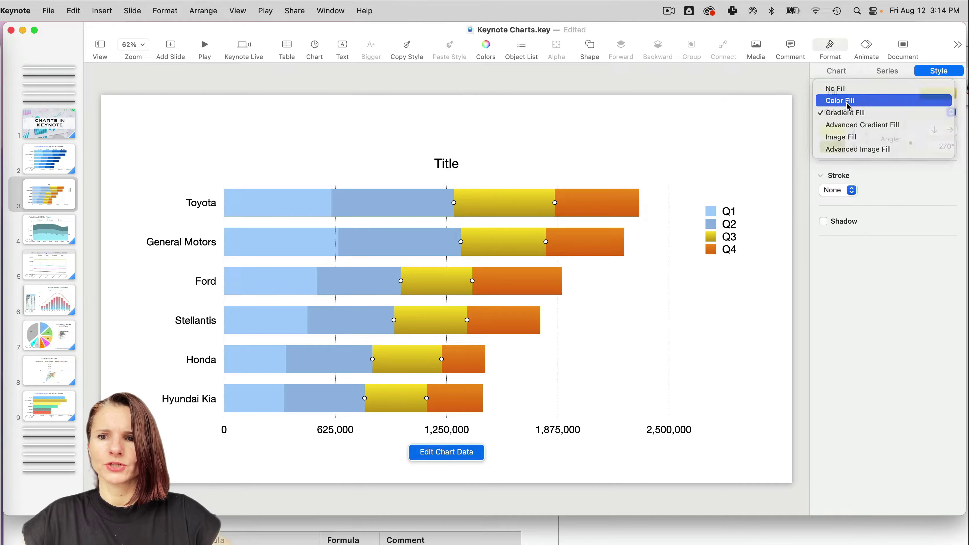
left_click(850, 100)
left_click(851, 131)
left_click(791, 483)
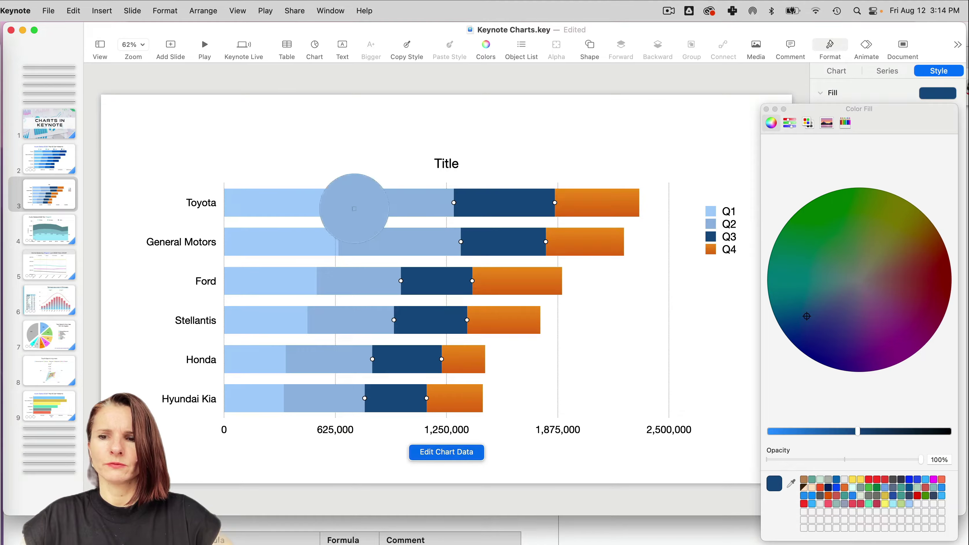
left_click(367, 208)
left_click_drag(797, 431, 822, 432)
Give the Q4 series a Color Fill sampled from the Q3 bars
left_click(608, 206)
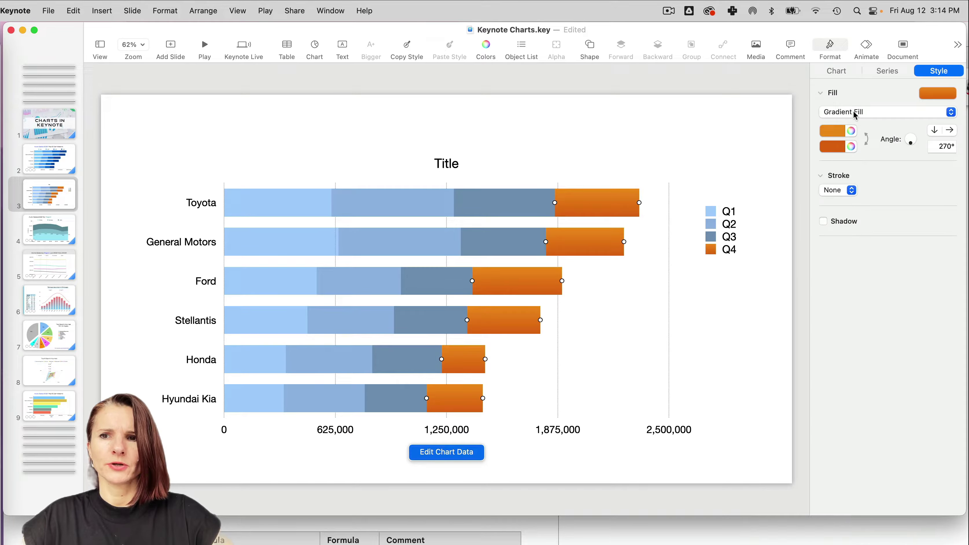
left_click(855, 112)
left_click(851, 98)
left_click(851, 131)
left_click(791, 484)
left_click(520, 206)
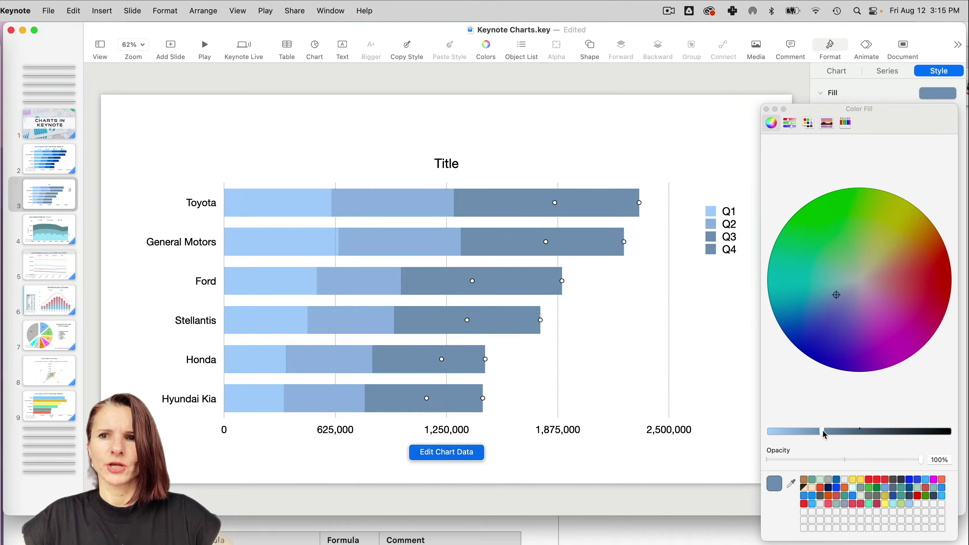
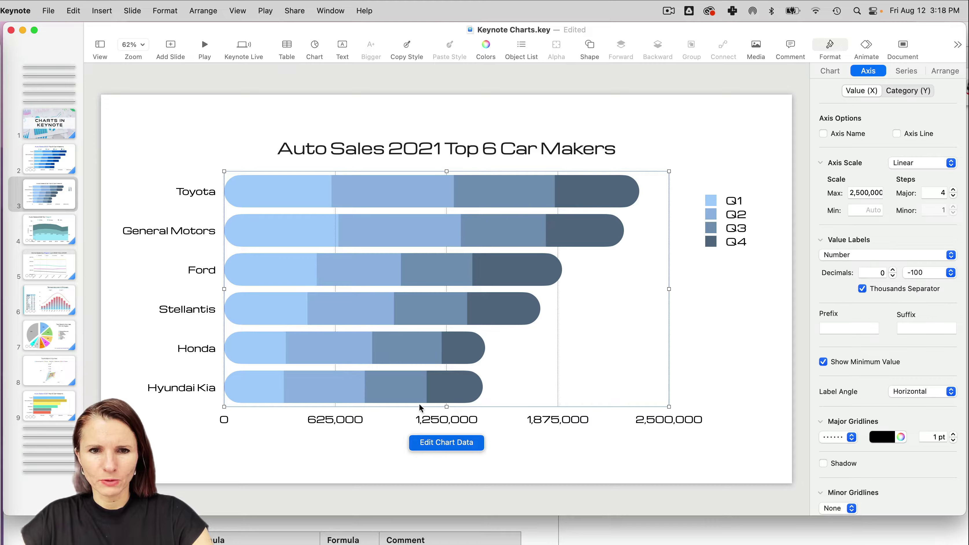
Turn on the axis line for the value axis of the Auto Sales 2021 chart and deselect the chart
left_click(897, 134)
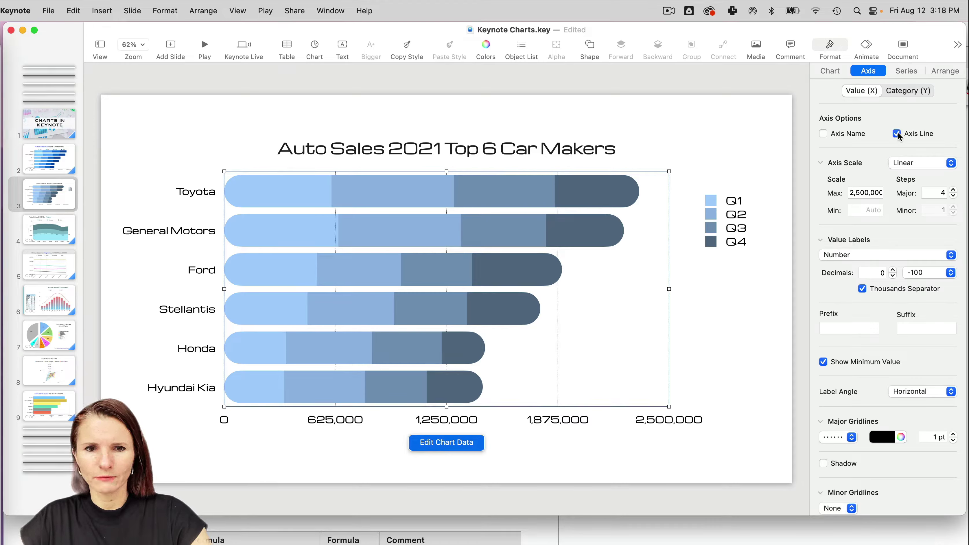
left_click(730, 318)
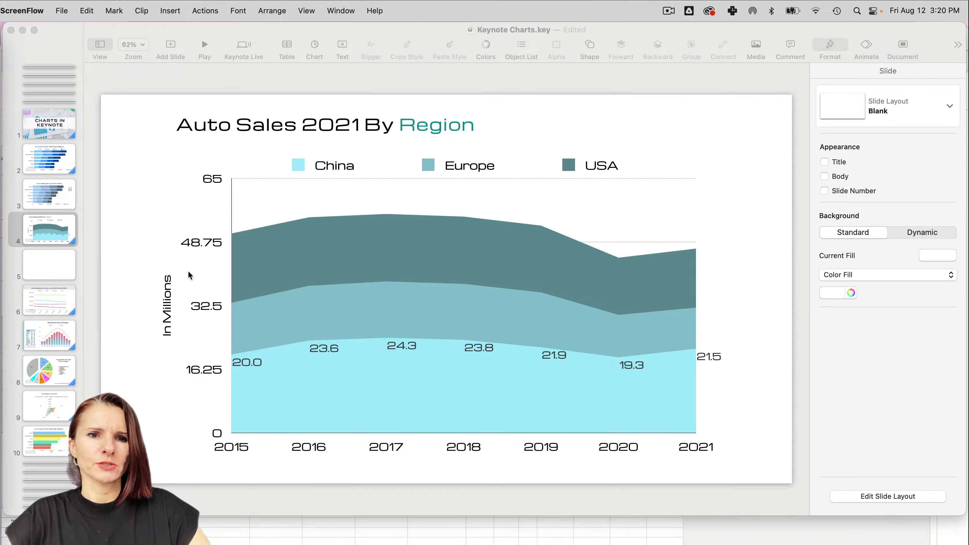
Open blank slide 5 and look through the 2D, 3D and interactive chart types available for insertion
left_click(62, 270)
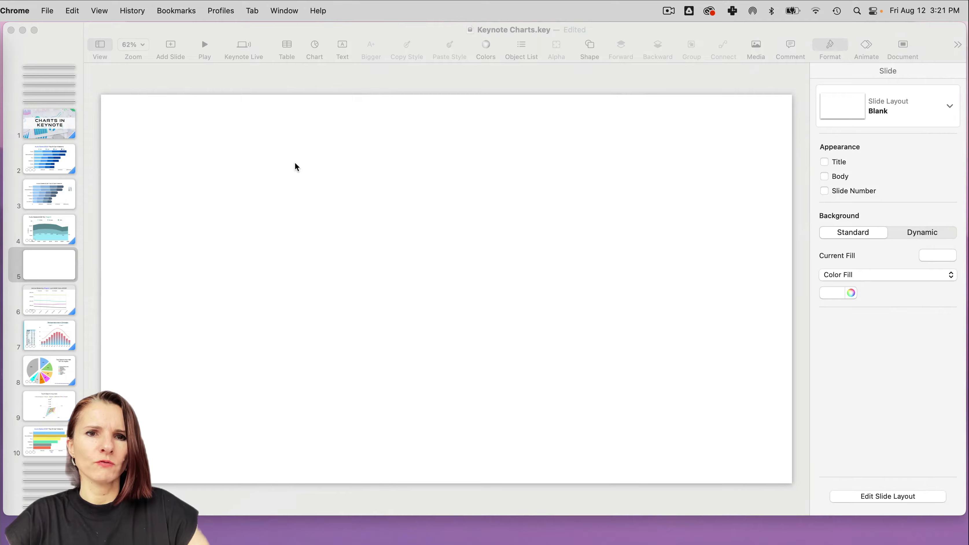
left_click(315, 46)
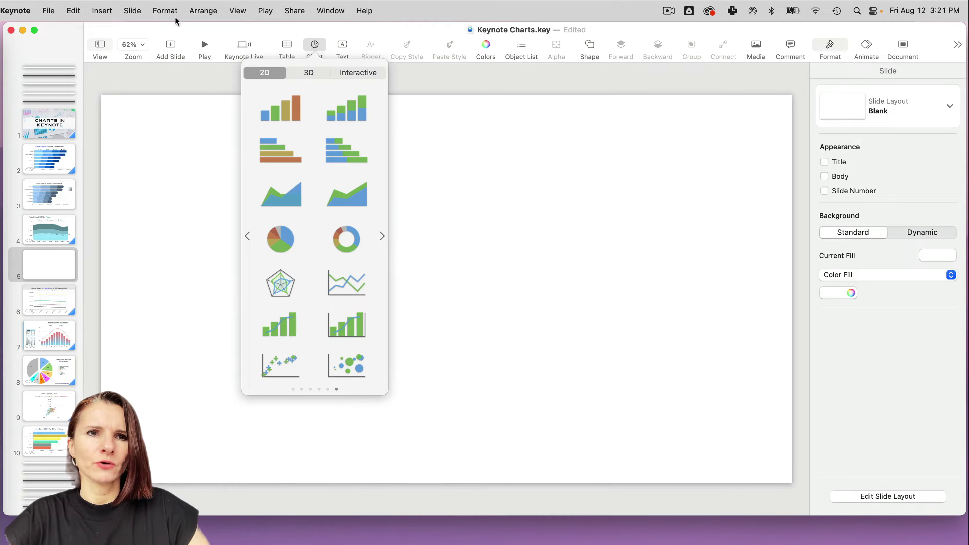
left_click(102, 11)
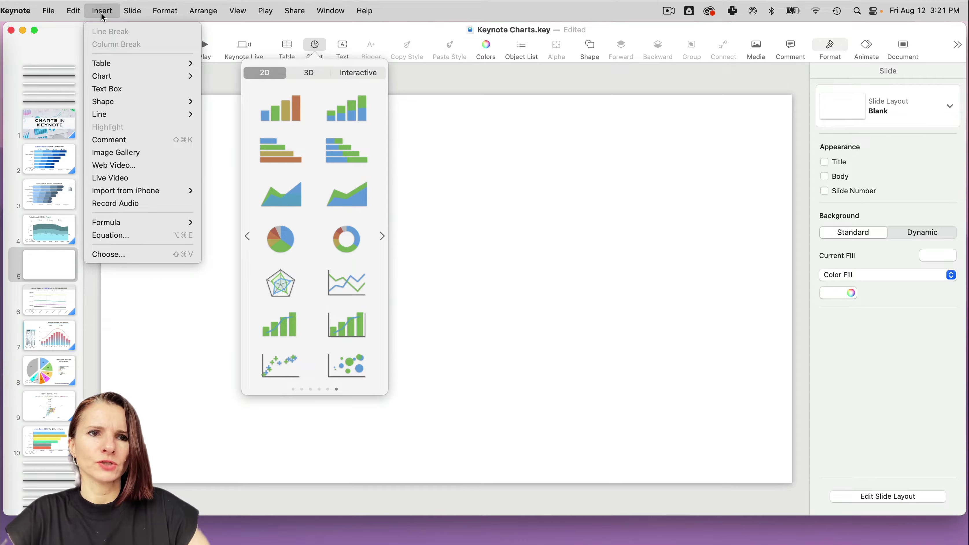
mouse_move(107, 76)
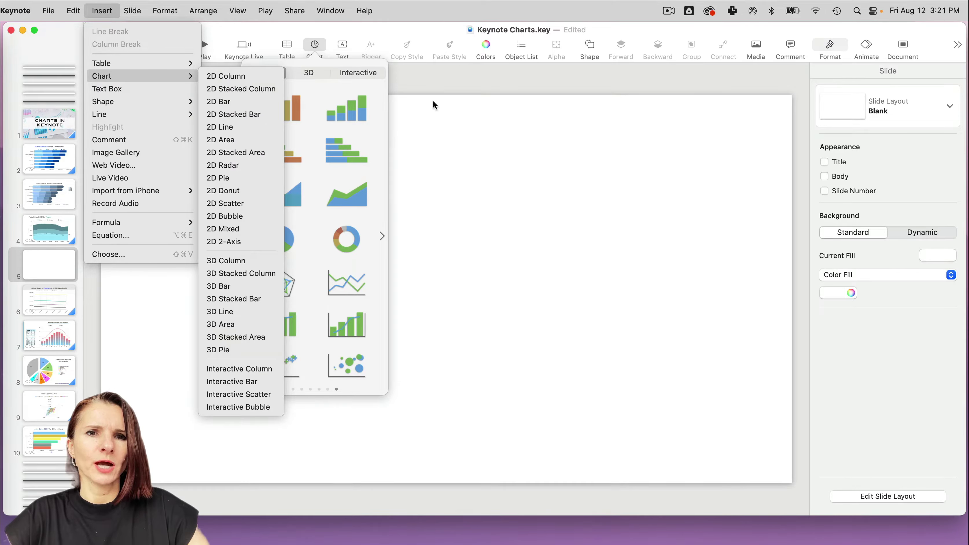
left_click(416, 135)
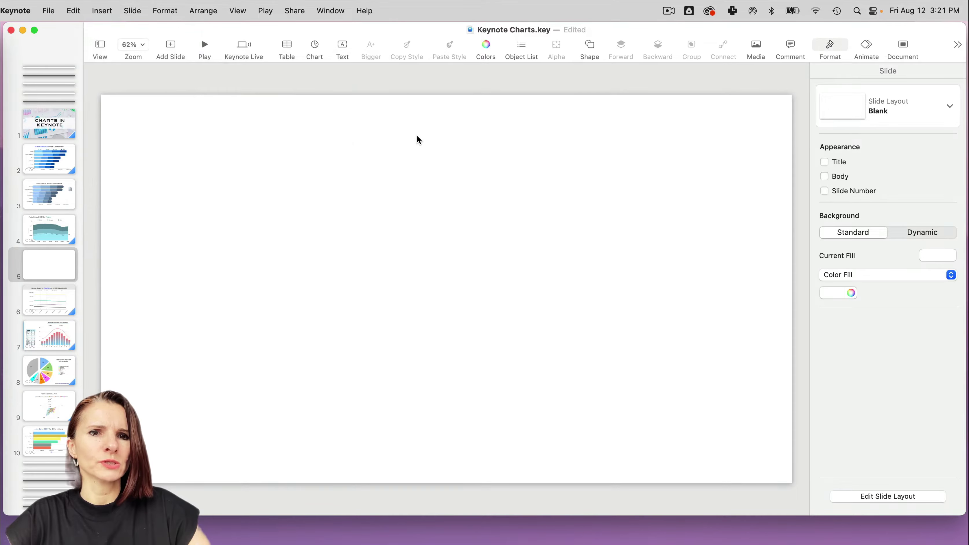
Insert a 2D Area chart on slide 5, shift it slightly up and left, and enlarge it from its lower-right corner
left_click(314, 46)
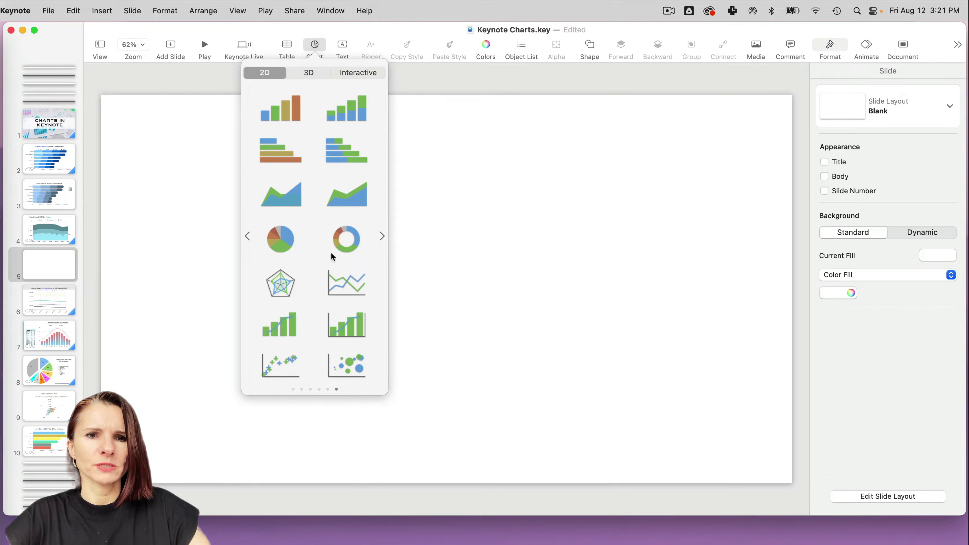
left_click(290, 193)
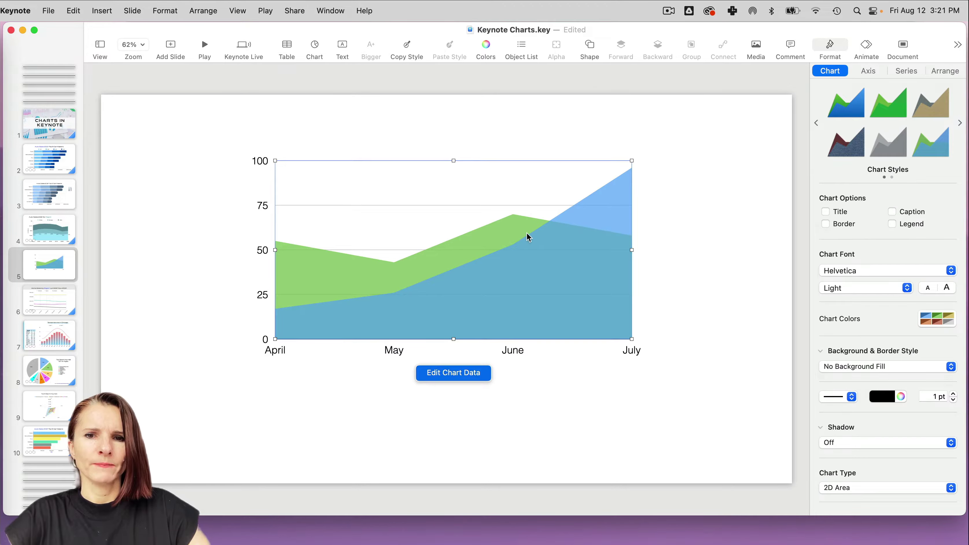
left_click_drag(525, 238, 500, 223)
left_click_drag(602, 328, 652, 367)
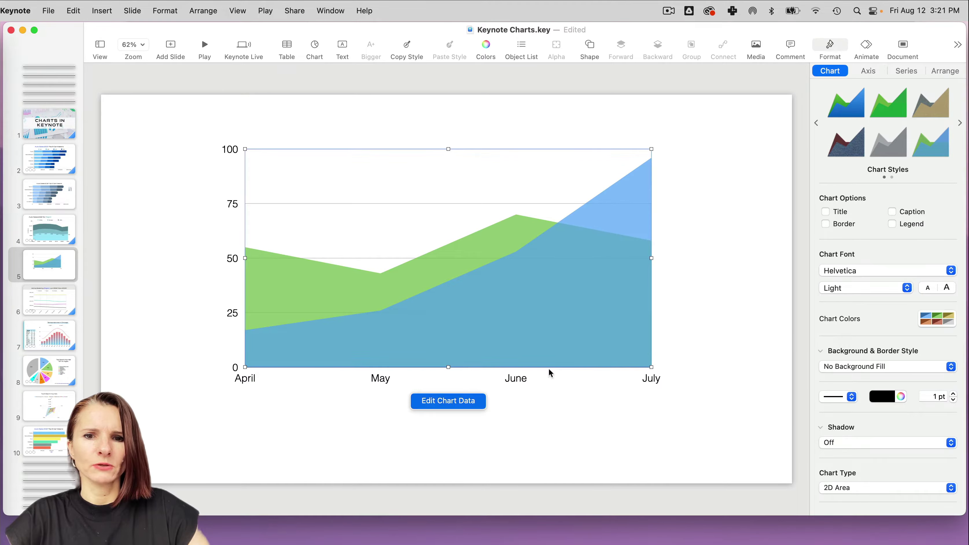
Replace the area chart's data with 2015–2021 values for China, Europe, USA and Top 3 Total, and shrink and move the data window
left_click(445, 400)
left_click(198, 403)
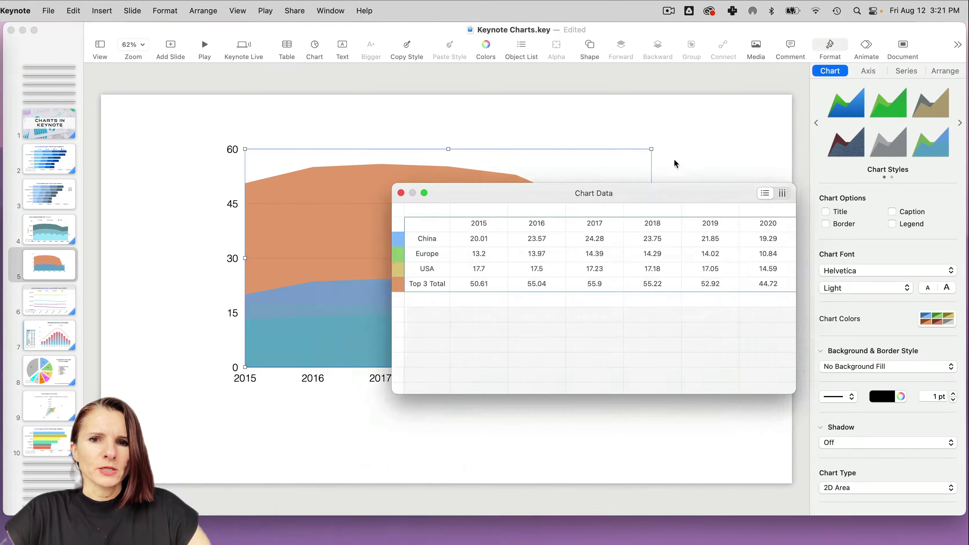
left_click_drag(675, 162, 660, 89)
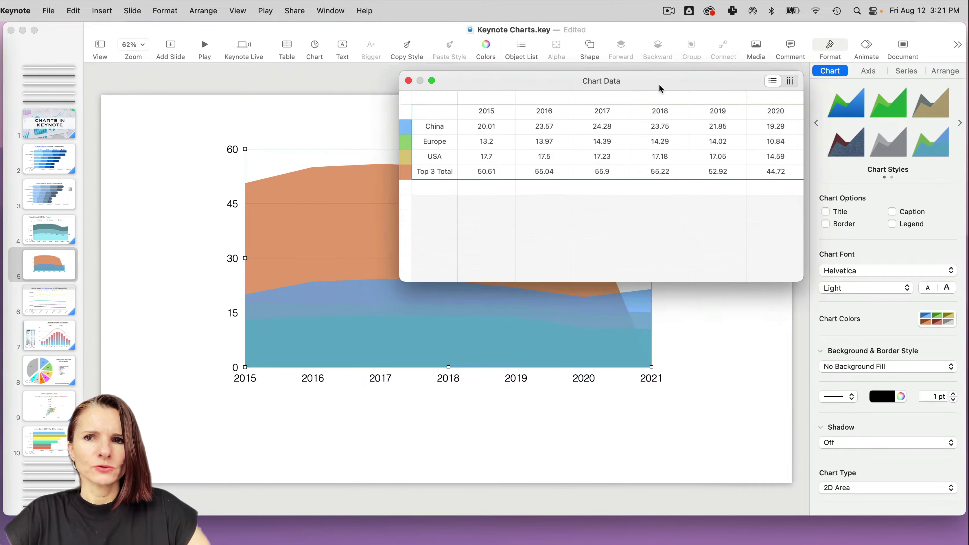
left_click_drag(800, 280, 798, 197)
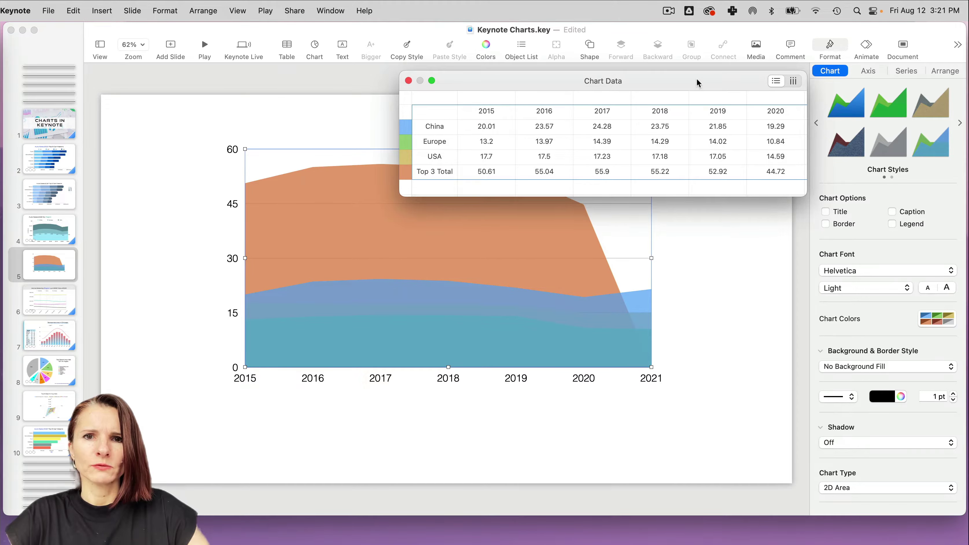
left_click_drag(697, 80, 683, 54)
left_click_drag(434, 145, 395, 147)
Delete the Top 3 Total row from the area chart's data
left_click(417, 103)
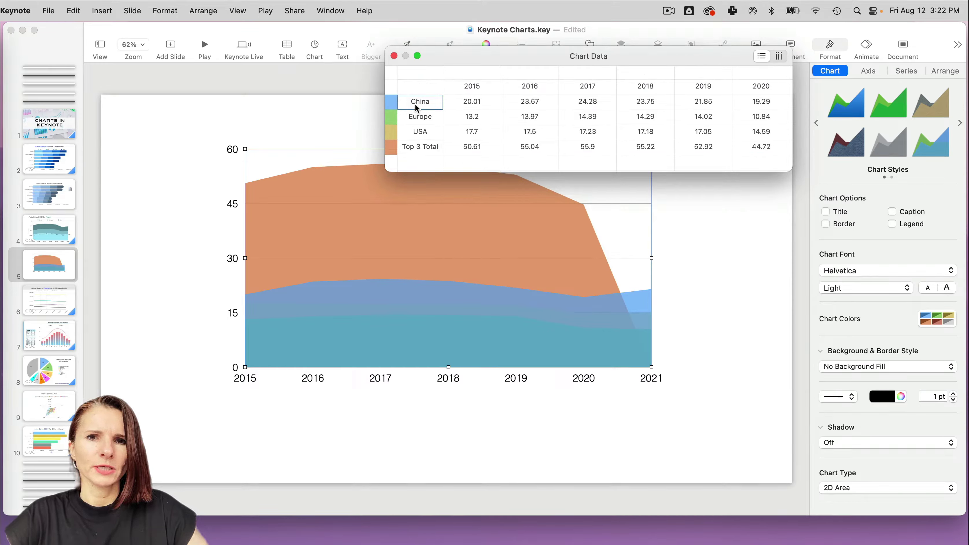
left_click(435, 101)
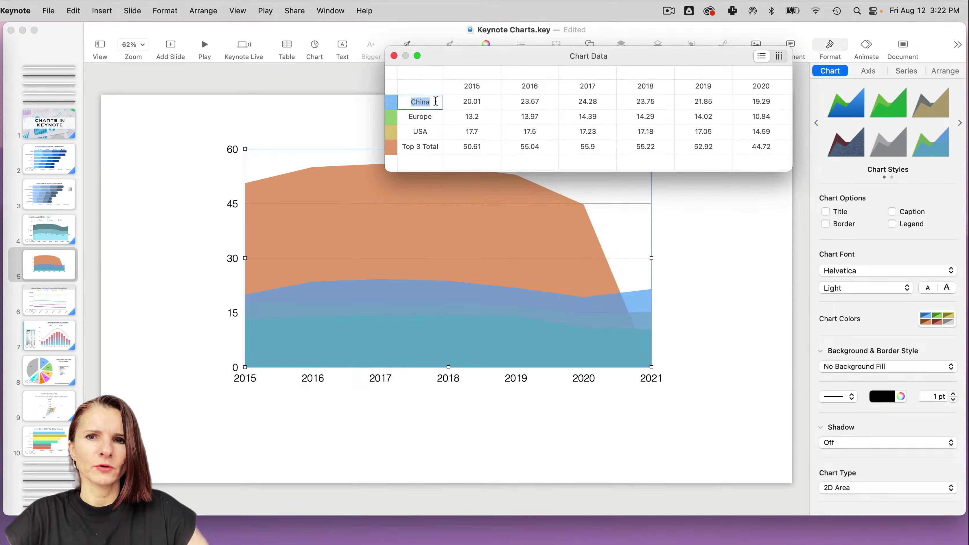
left_click(439, 134)
left_click(431, 147)
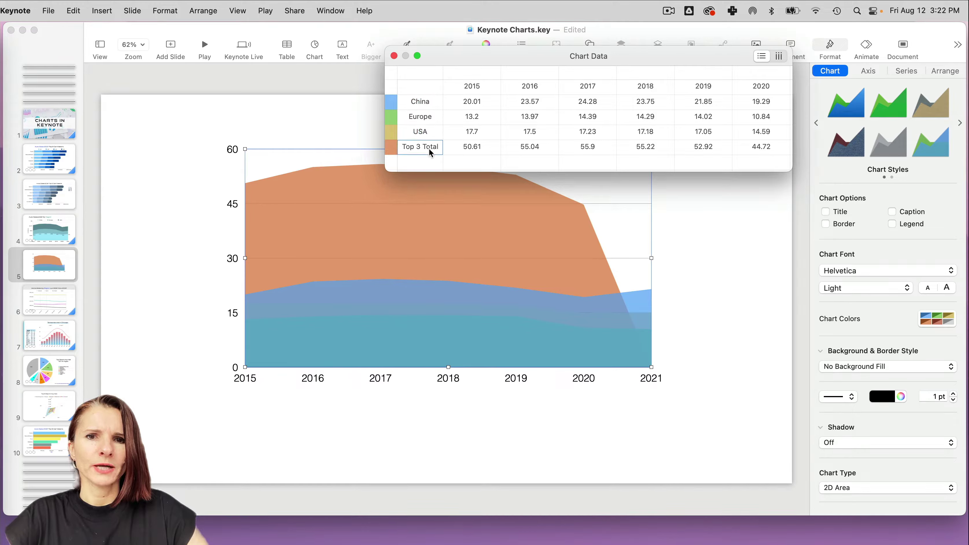
left_click(423, 147)
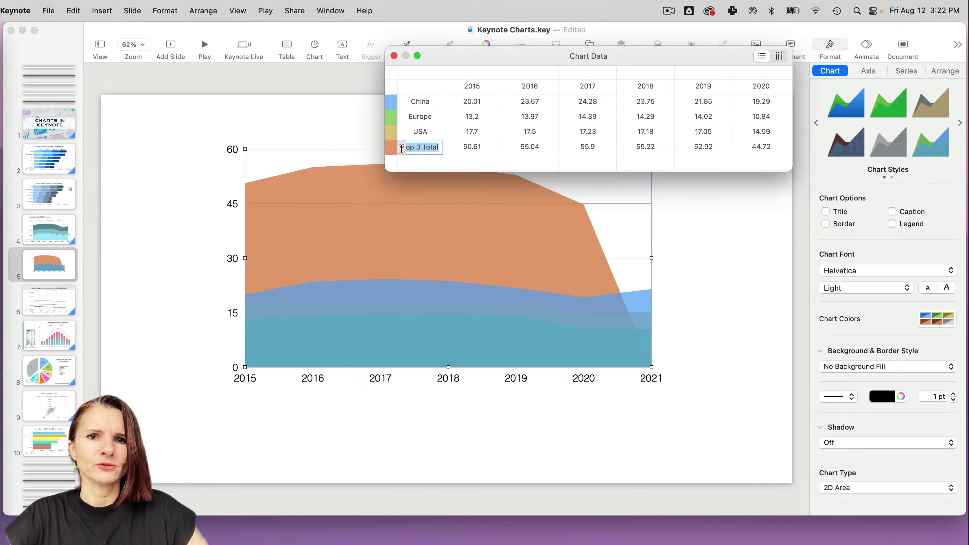
left_click(401, 148)
left_click(393, 149)
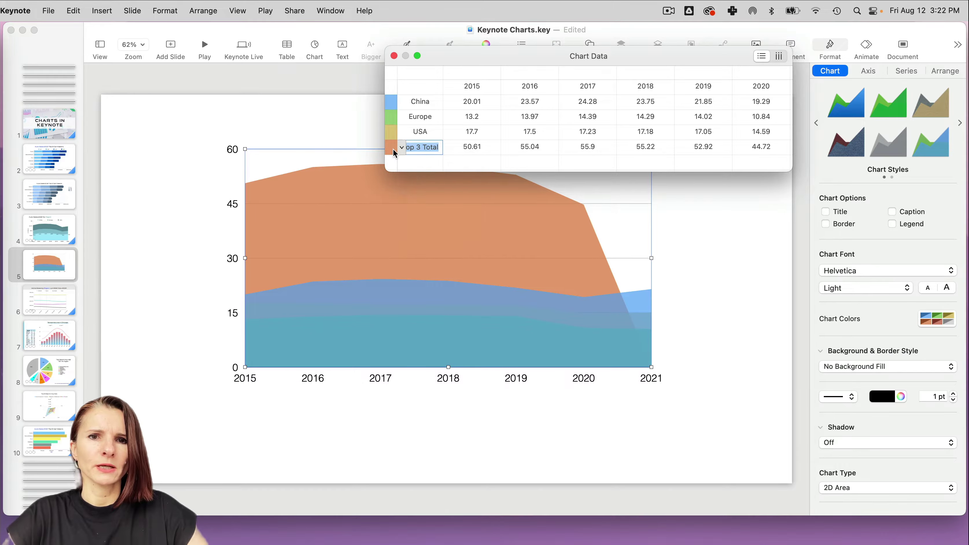
left_click(393, 148)
left_click(401, 148)
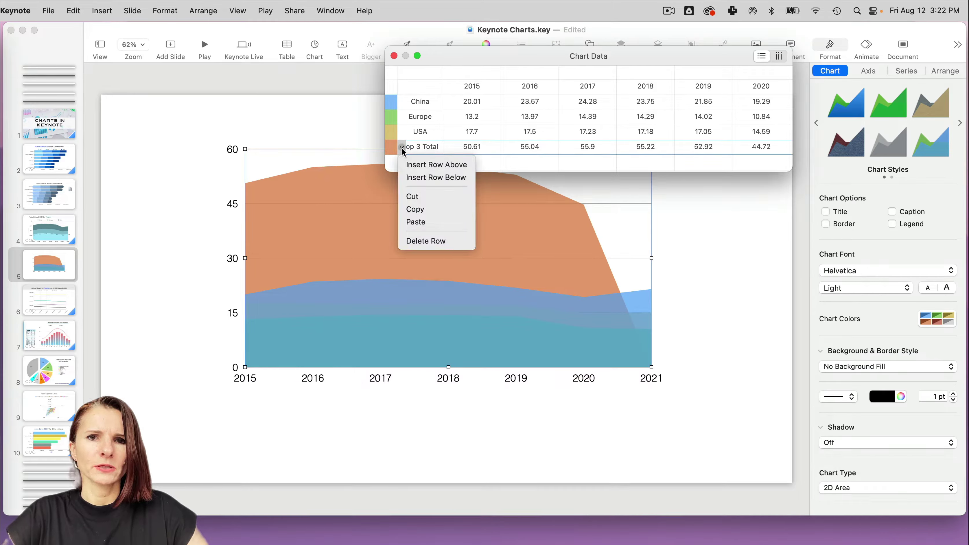
left_click(428, 241)
Try plotting the columns as series and return to plotting the rows as series
left_click_drag(470, 57, 546, 66)
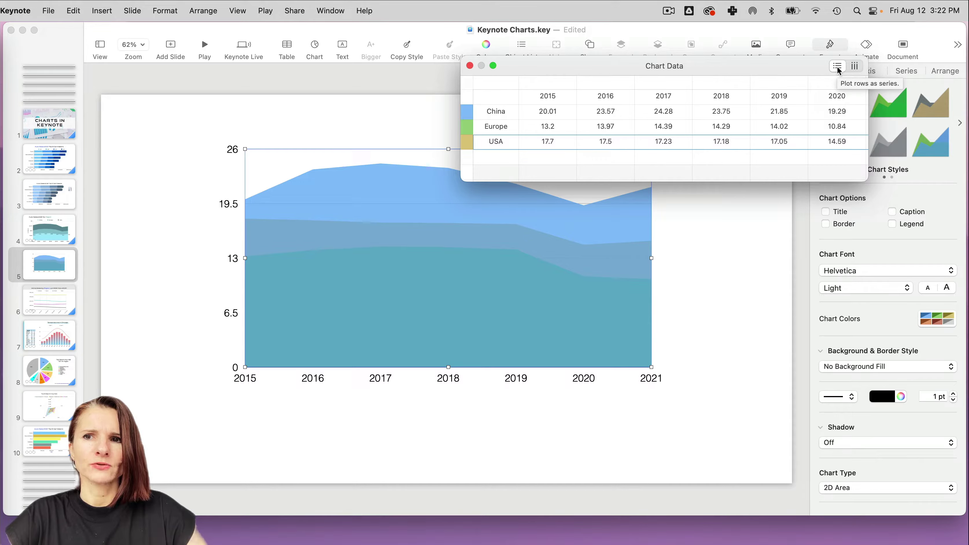
left_click(856, 67)
left_click_drag(798, 67, 718, 93)
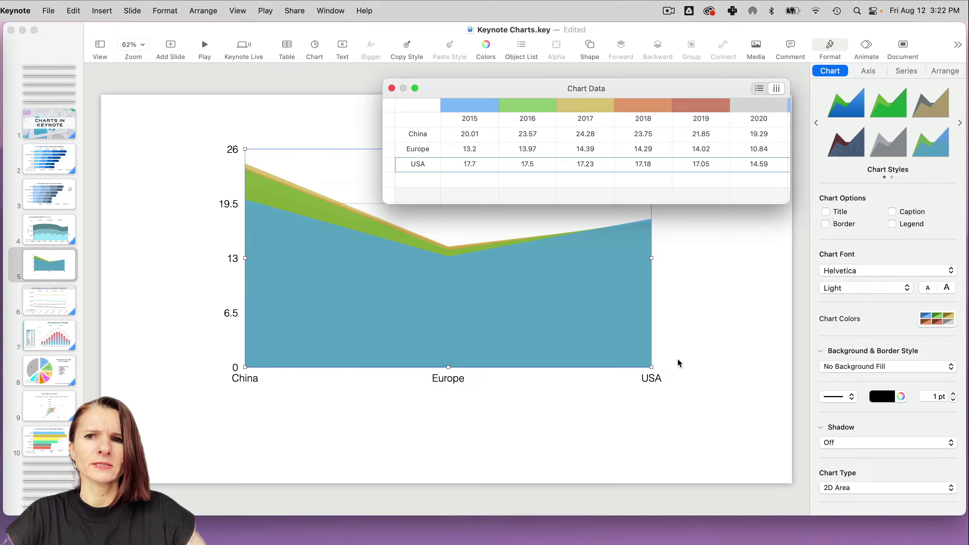
left_click(758, 89)
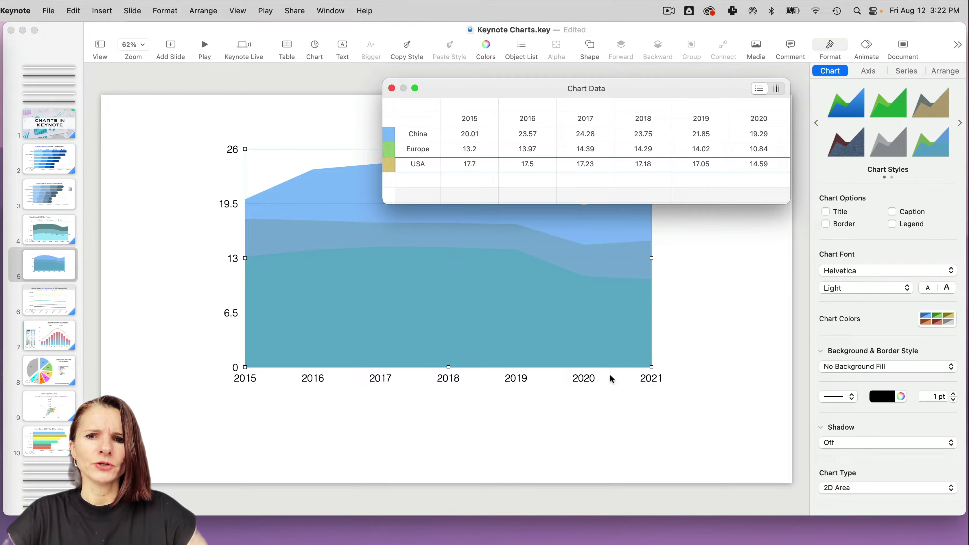
Close the chart data window and turn on the area chart's legend
left_click_drag(496, 88, 456, 385)
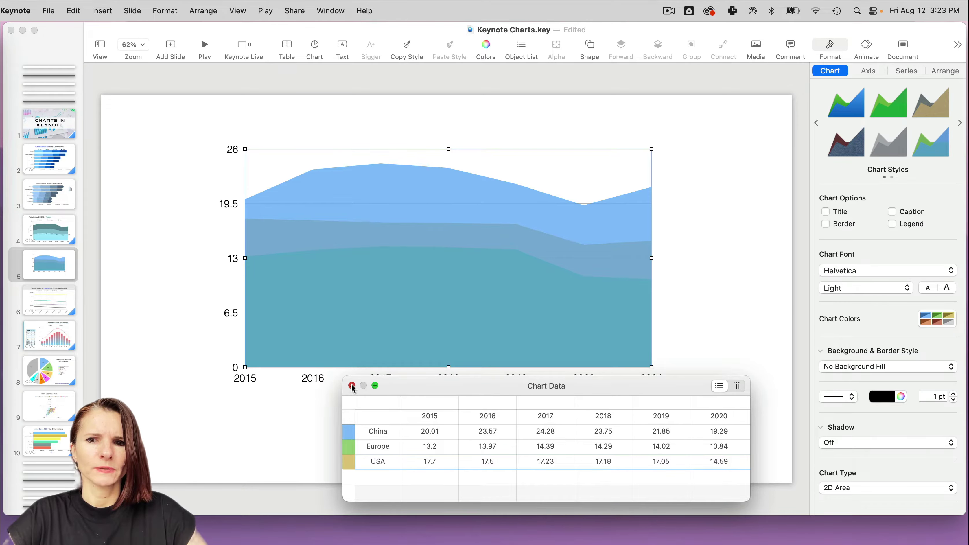
left_click(352, 385)
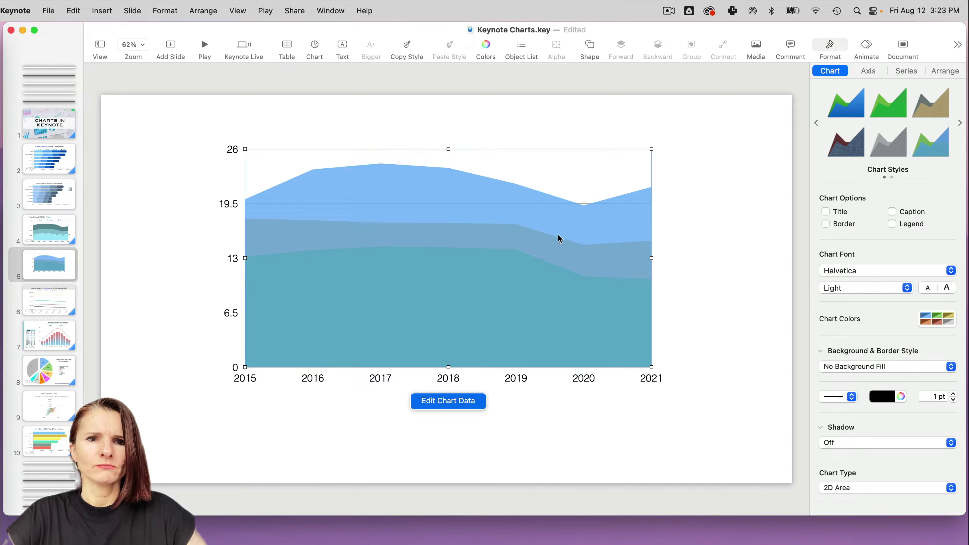
mouse_move(492, 243)
left_mouse_down()
mouse_move(488, 277)
mouse_move(483, 260)
left_mouse_up()
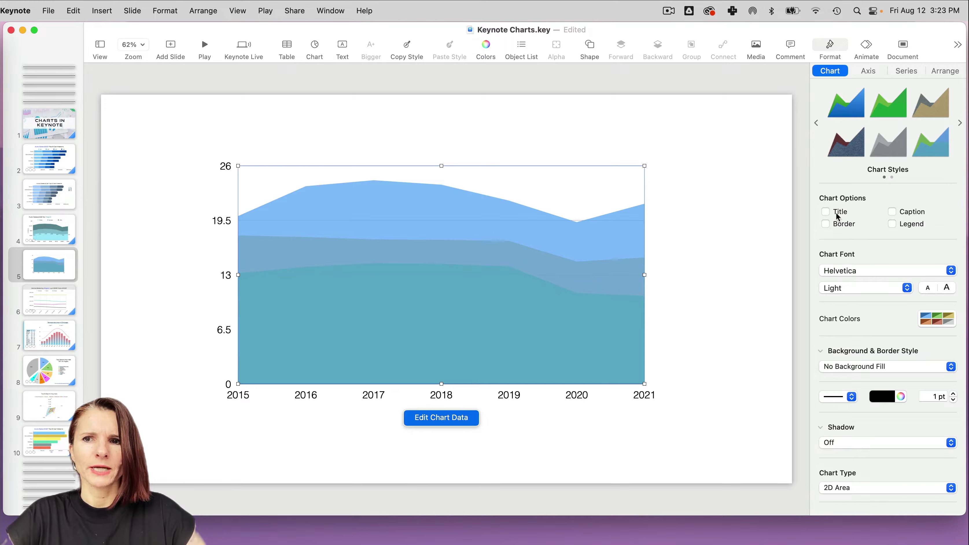
left_click(893, 224)
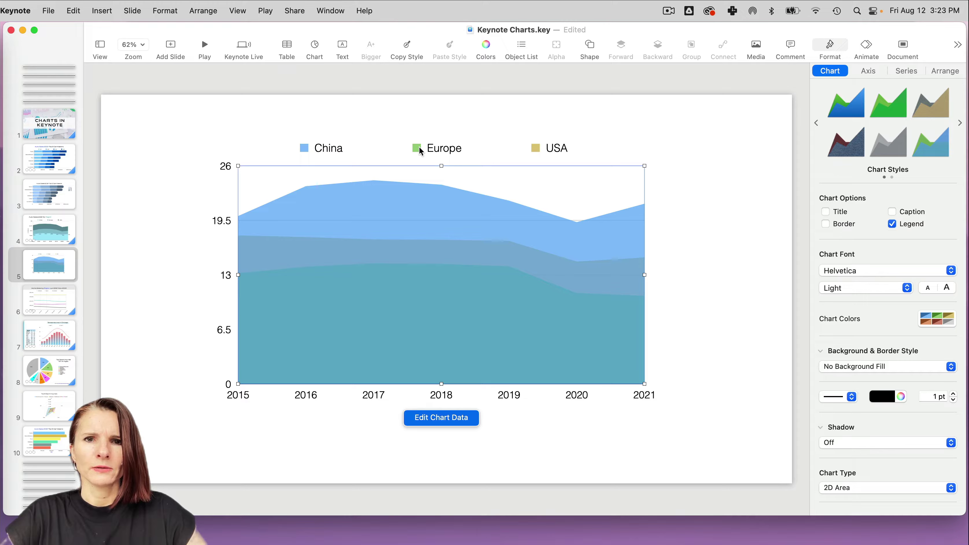
Move the area chart and its legend slightly lower so they sit near the middle of slide 5
mouse_move(419, 147)
left_mouse_down()
mouse_move(460, 147)
mouse_move(409, 160)
mouse_move(409, 147)
left_mouse_up()
left_click(409, 160)
left_click_drag(418, 219, 419, 242)
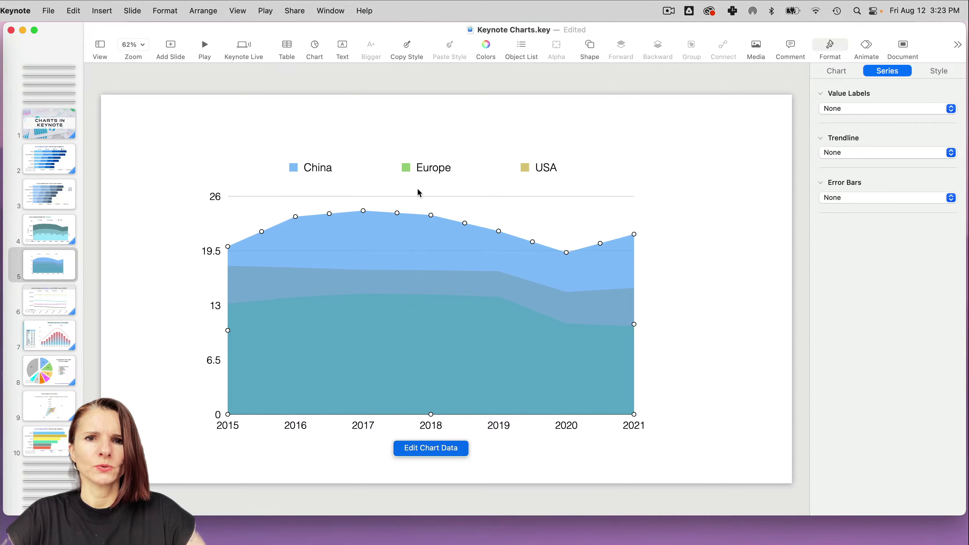
mouse_move(410, 167)
left_mouse_down()
mouse_move(416, 186)
mouse_move(418, 177)
left_mouse_up()
left_click(303, 197)
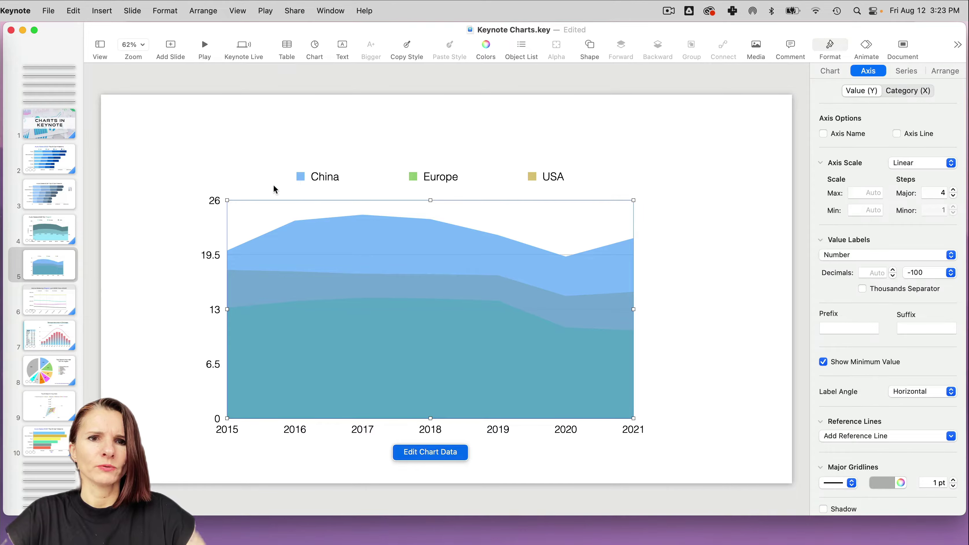
left_click(268, 202)
left_click(268, 202)
left_click_drag(225, 220, 248, 212)
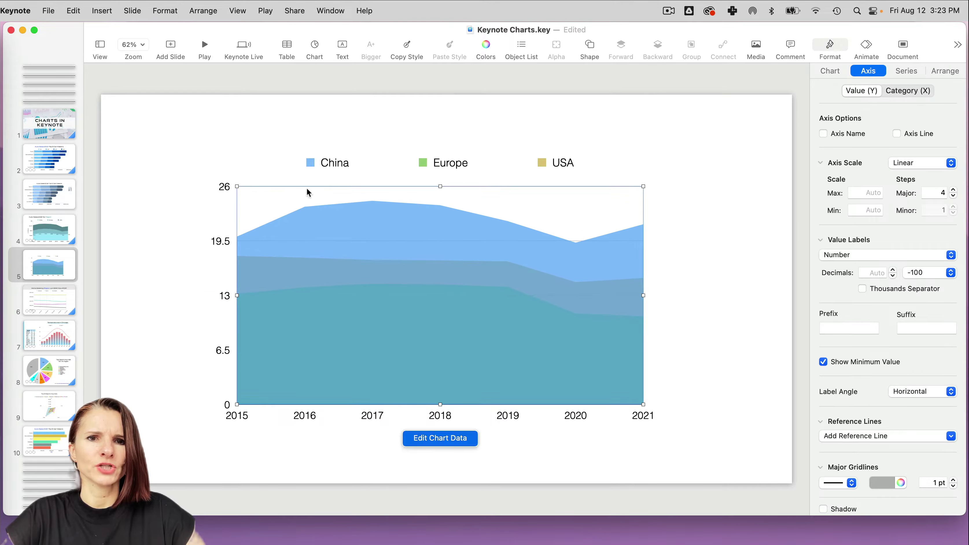
left_click_drag(312, 186, 318, 189)
Reselect the whole area chart and look through its available chart styles
left_click(359, 259)
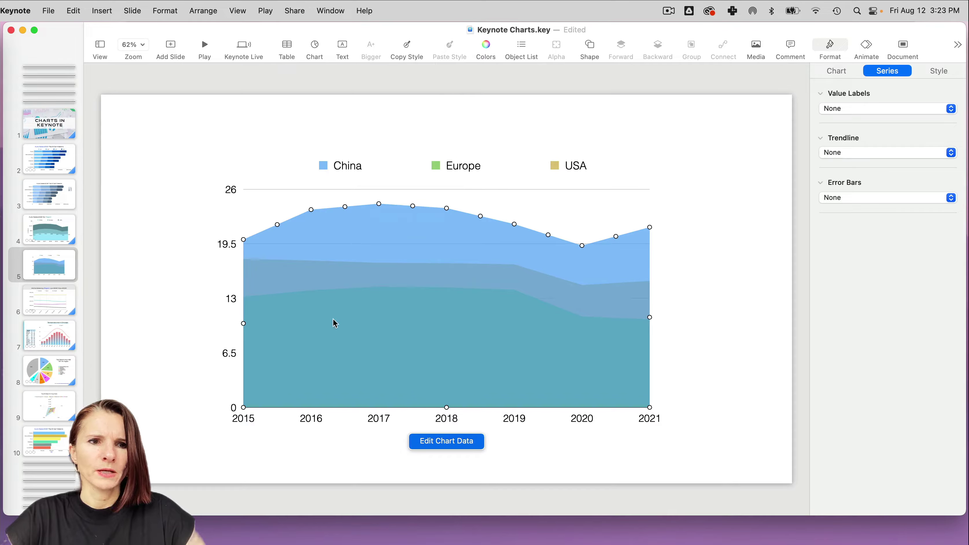
left_click(807, 248)
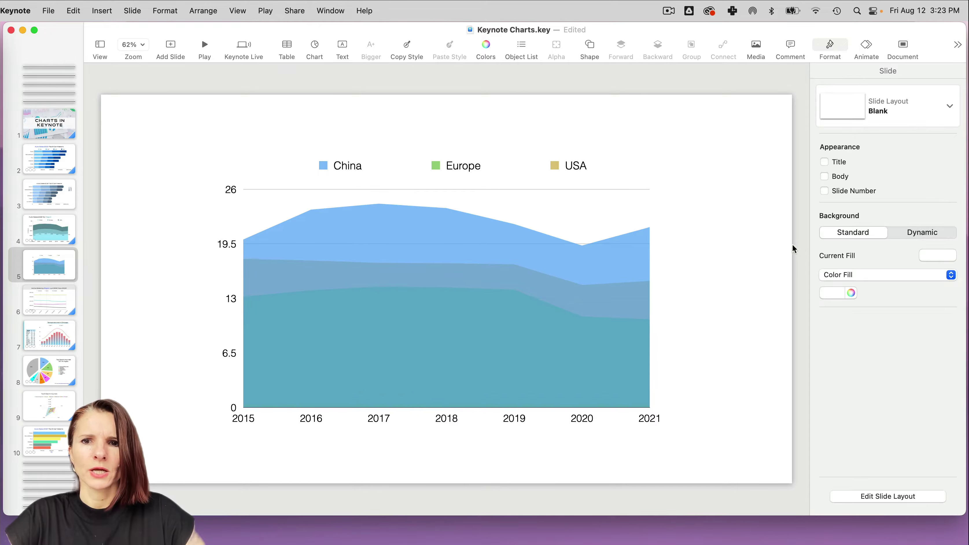
left_click(645, 244)
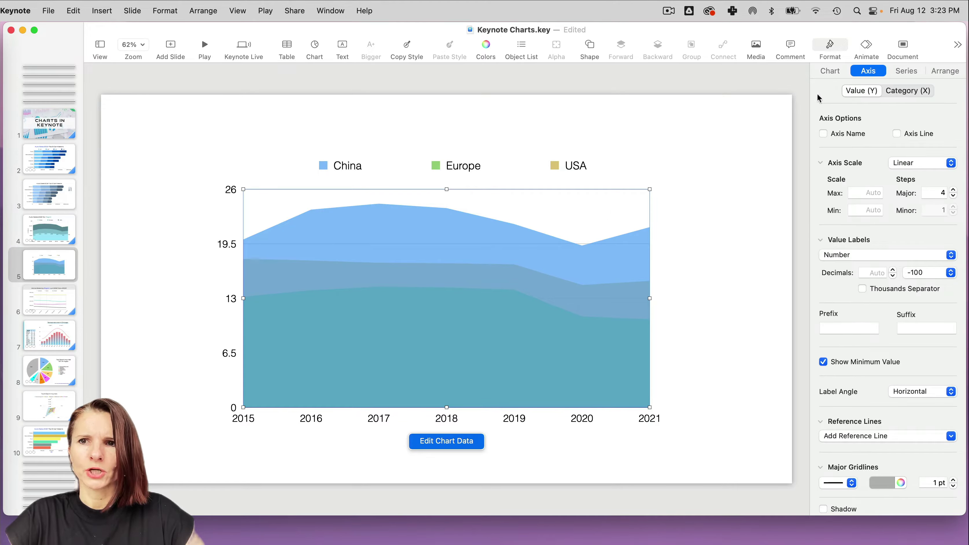
left_click(838, 72)
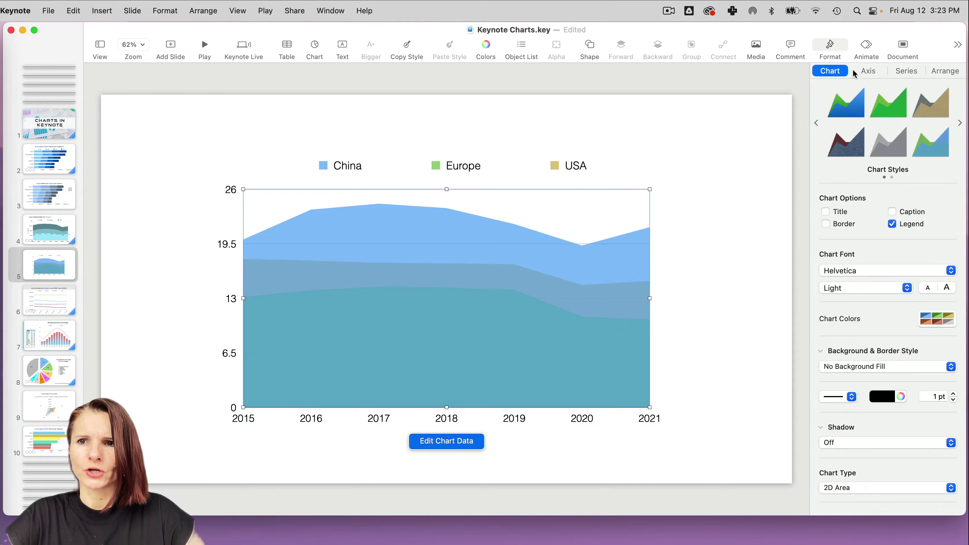
left_click(961, 124)
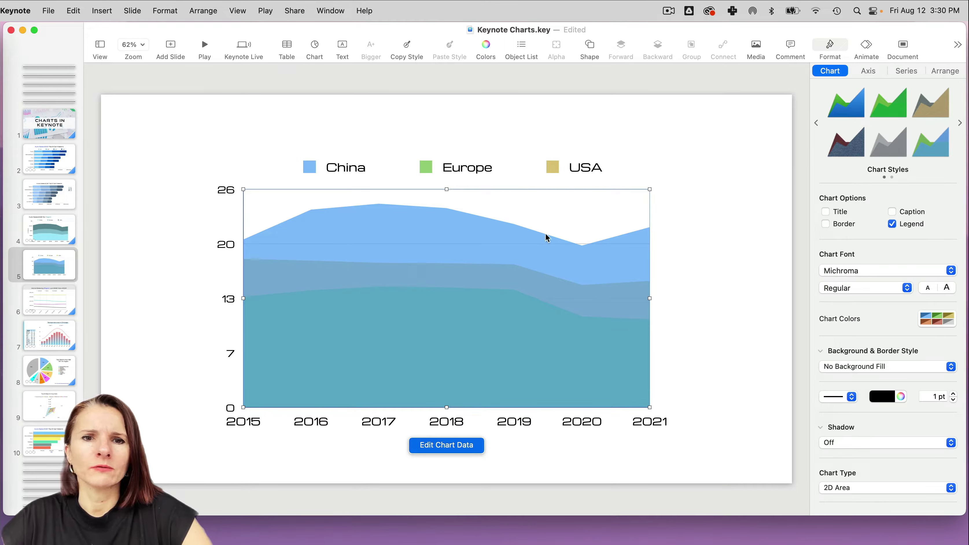
Nudge the slide 5 chart up, compare it with the slide 4 chart, and change its type to 2D Stacked Area
mouse_move(584, 274)
left_mouse_down()
mouse_move(570, 273)
mouse_move(582, 271)
left_mouse_up()
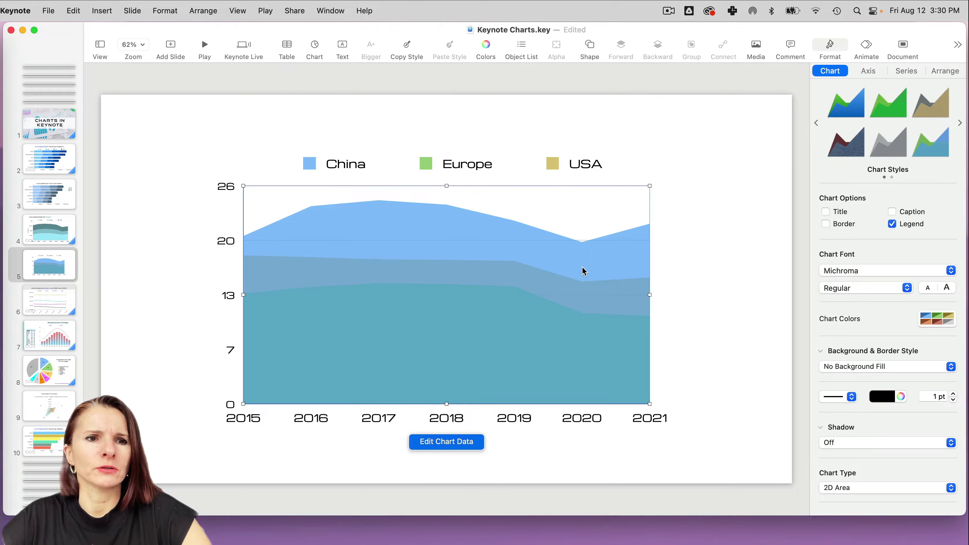
left_click(48, 238)
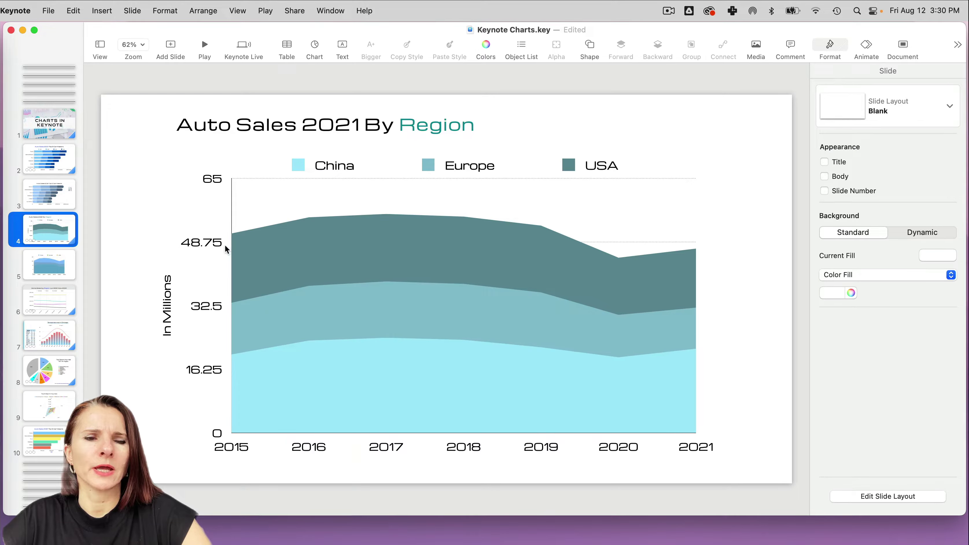
left_click(49, 268)
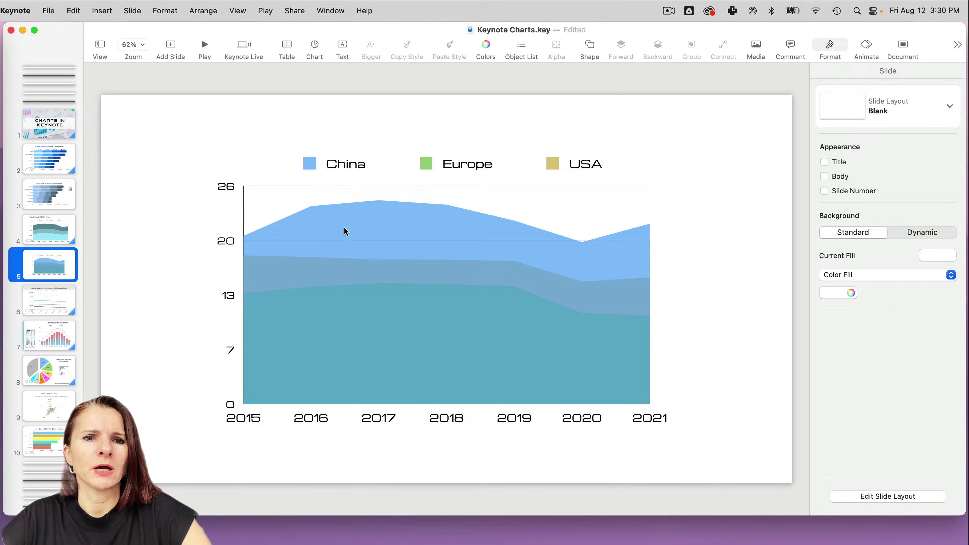
left_click(402, 193)
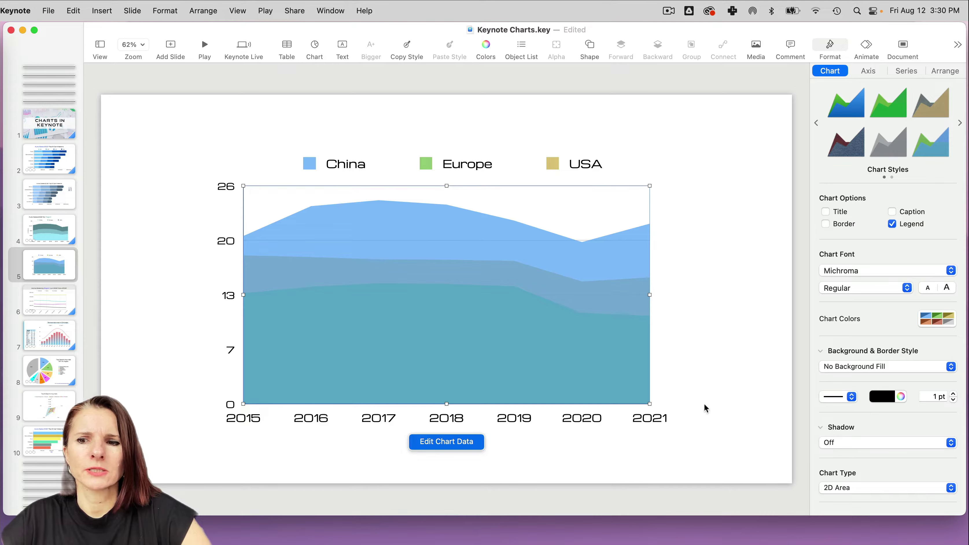
left_click(951, 487)
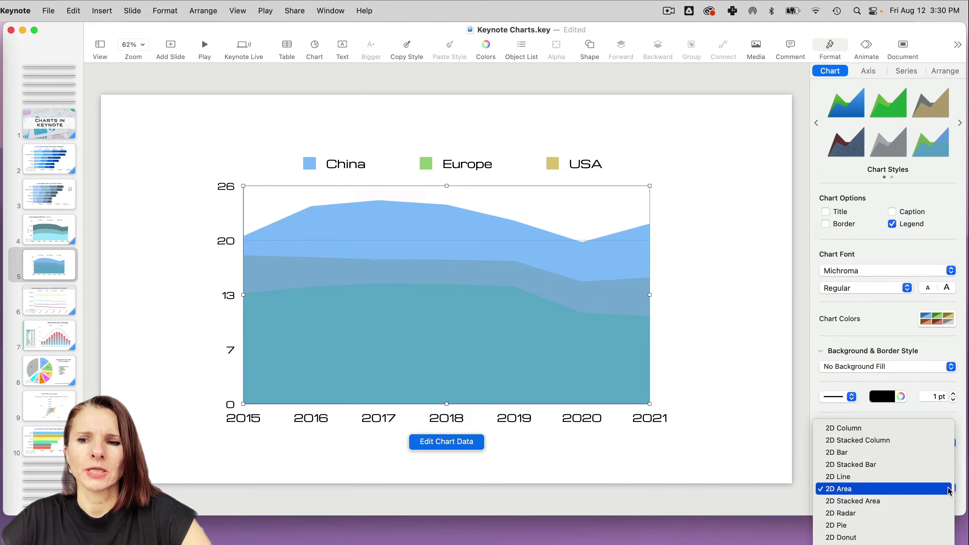
left_click(928, 501)
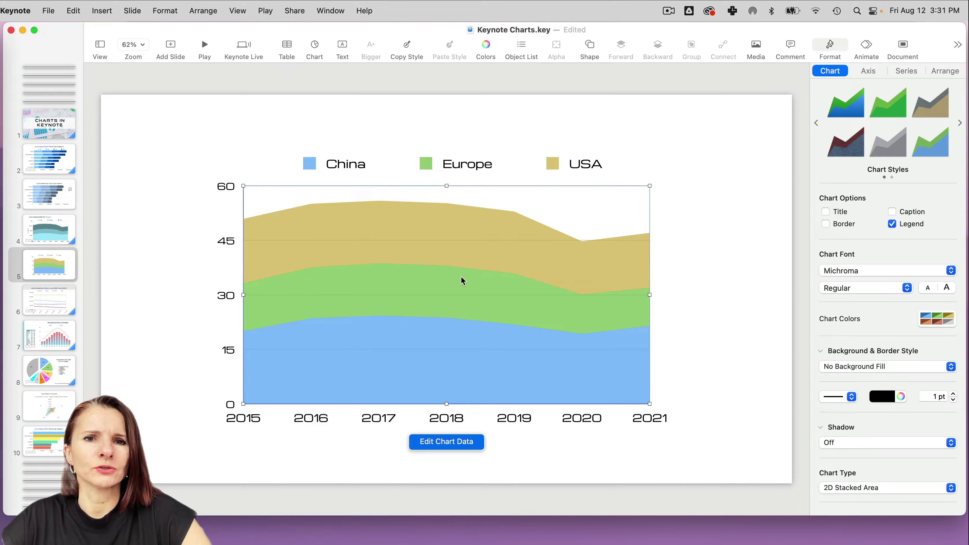
Add the title "Auto Sales 2021 By Region" above the slide 5 chart, with "Region" in blue
left_click(130, 210)
key("super+z")
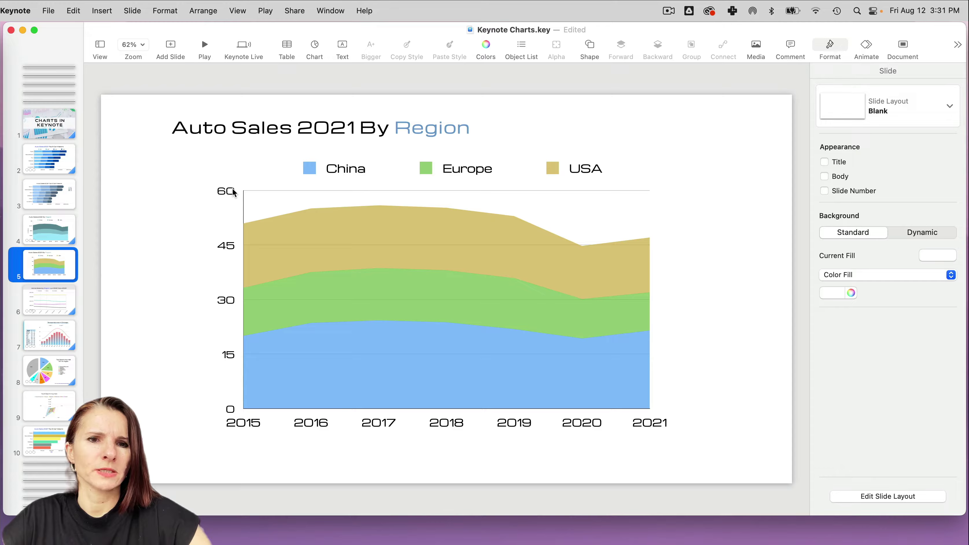
Check the axis label on the slide 4 chart and turn on the value axis name for the slide 5 chart
key("Up")
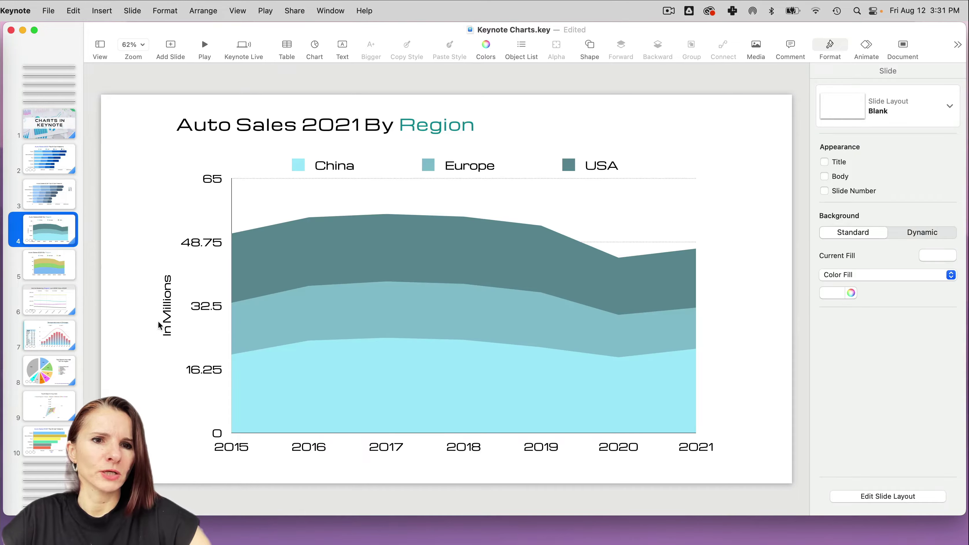
key("Down")
left_click(228, 298)
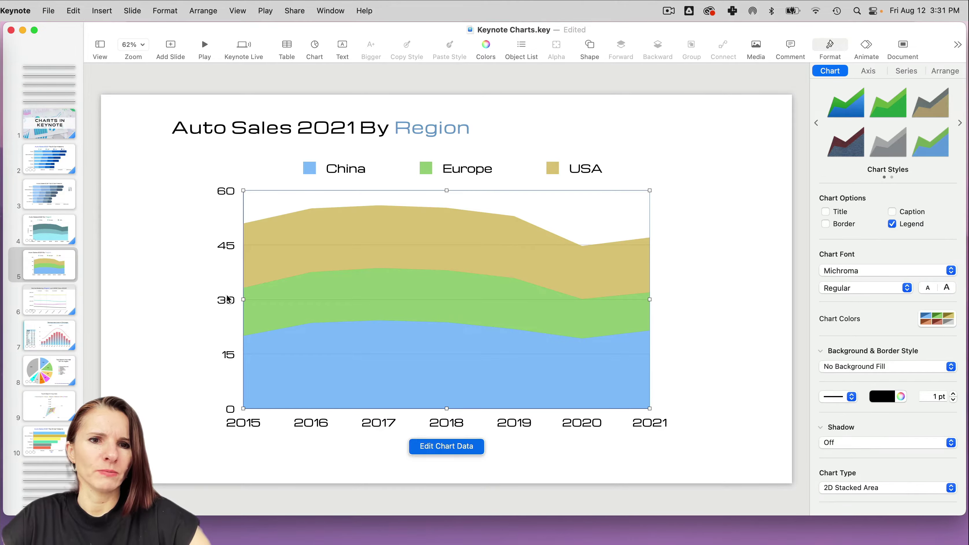
left_click(227, 237)
left_click(244, 193)
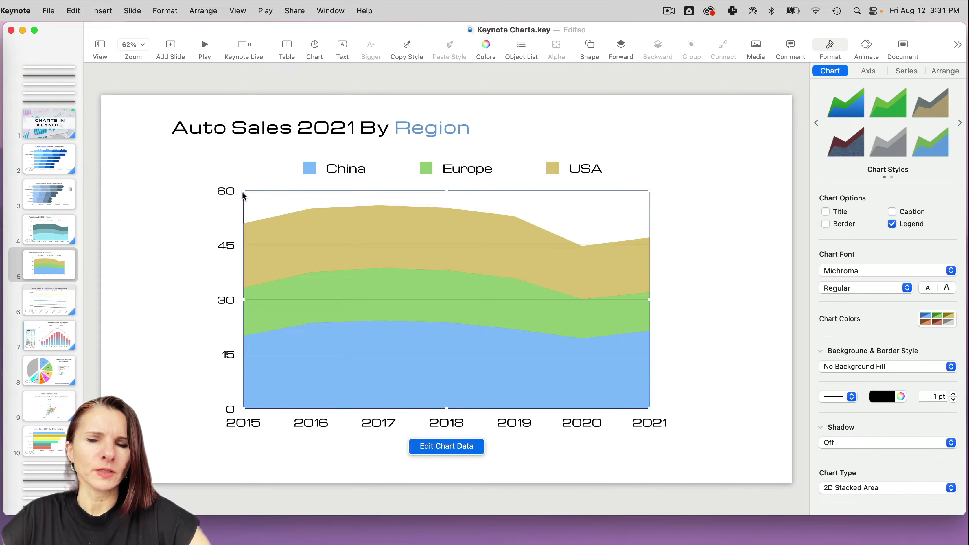
left_click(865, 71)
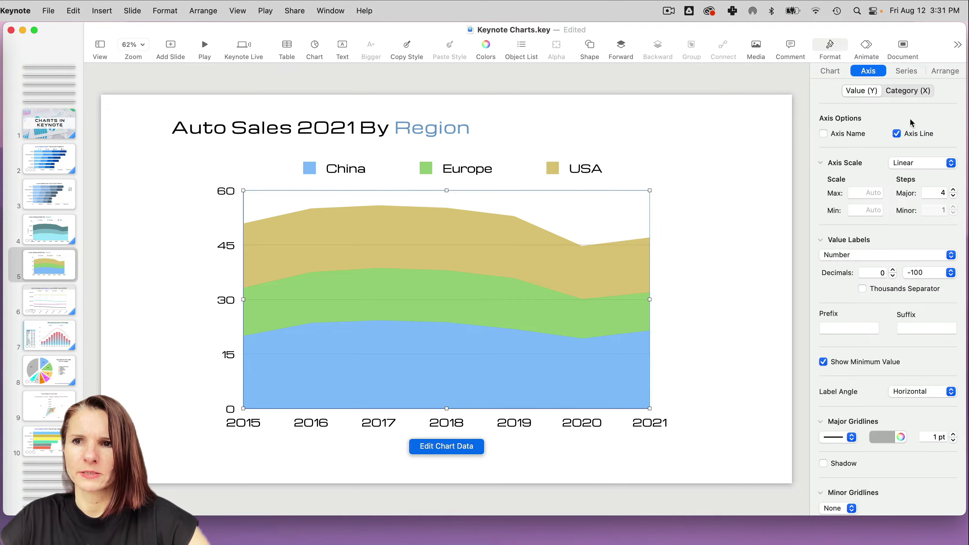
left_click(853, 133)
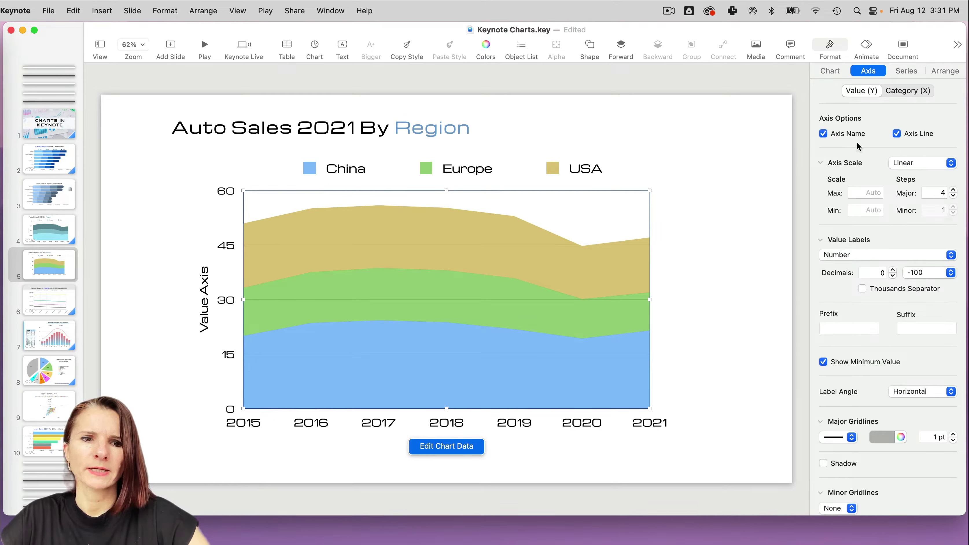
Change the value axis name of the slide 5 chart to "Millions"
left_click(205, 302)
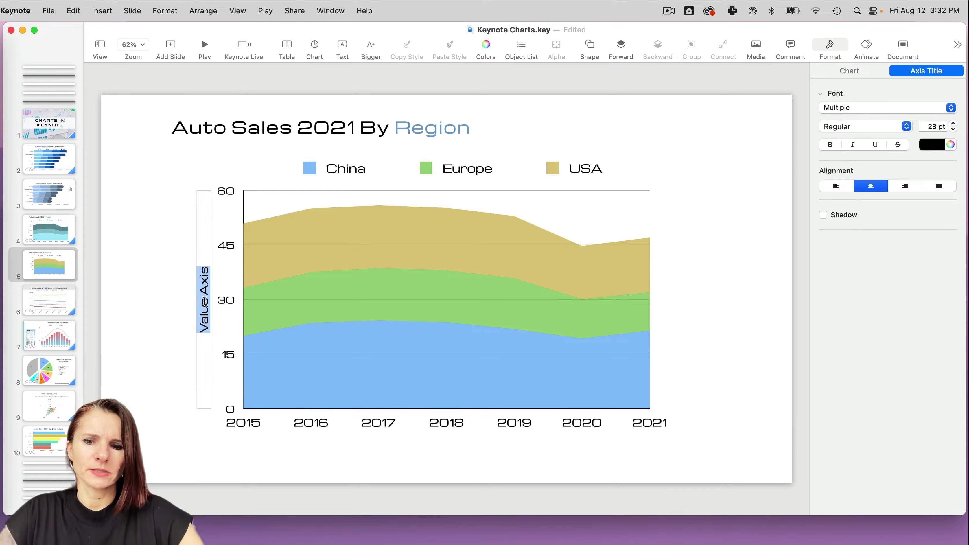
type("Millions")
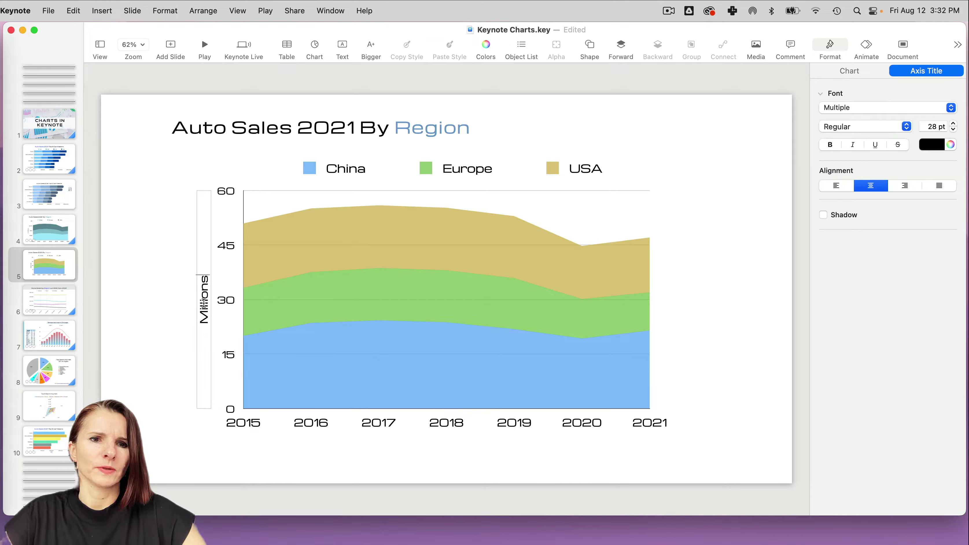
left_click(156, 282)
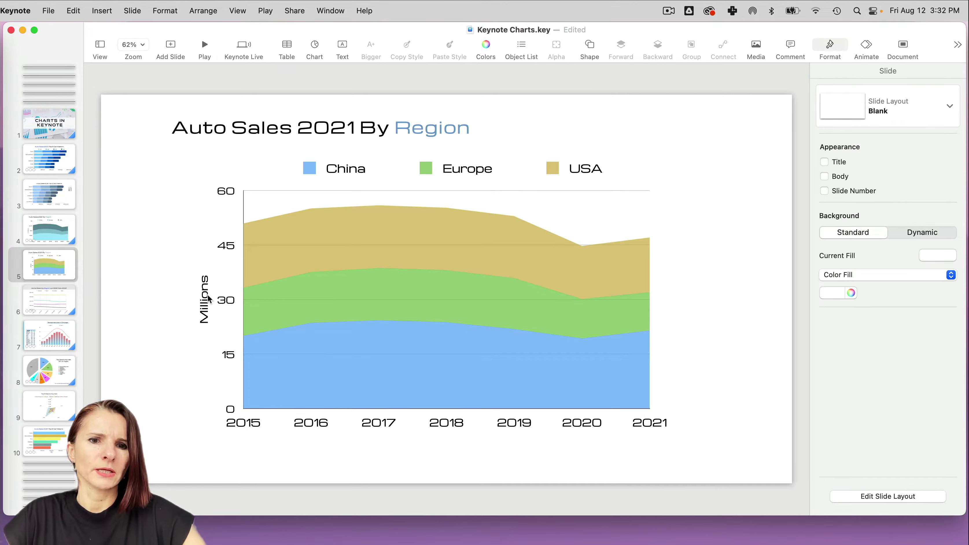
left_click(205, 301)
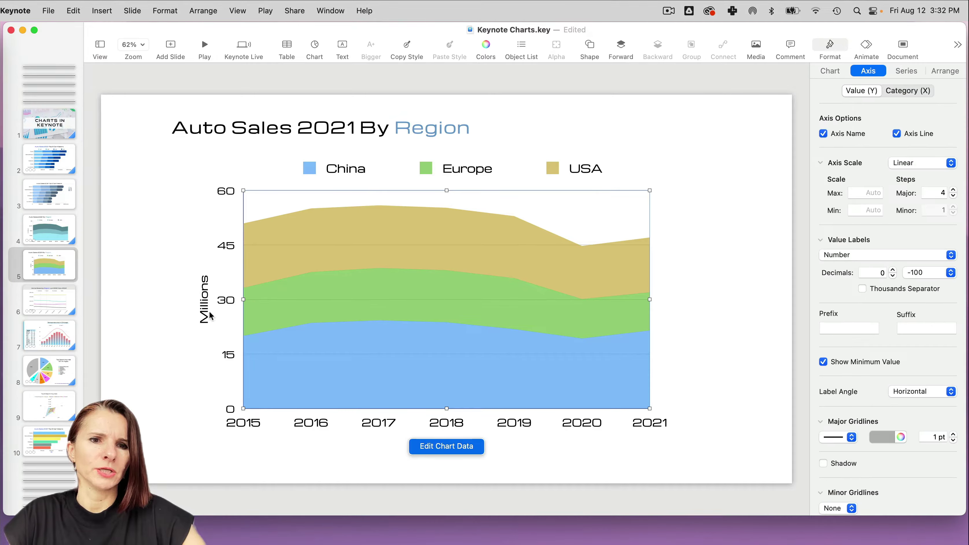
left_click(529, 438)
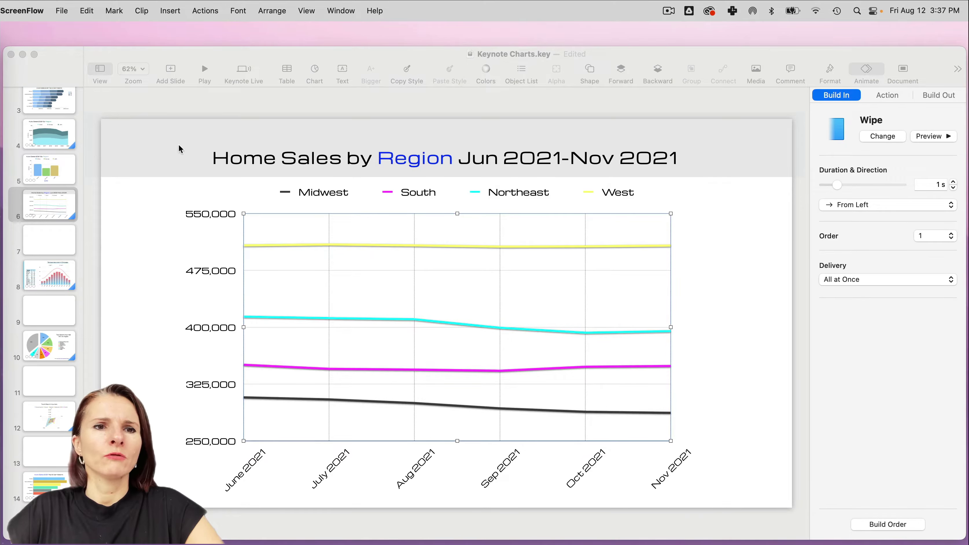
Look through the chart data behind the home sales line chart on slide 6 and close it
left_click(49, 204)
scroll(49, 229, "up", 3)
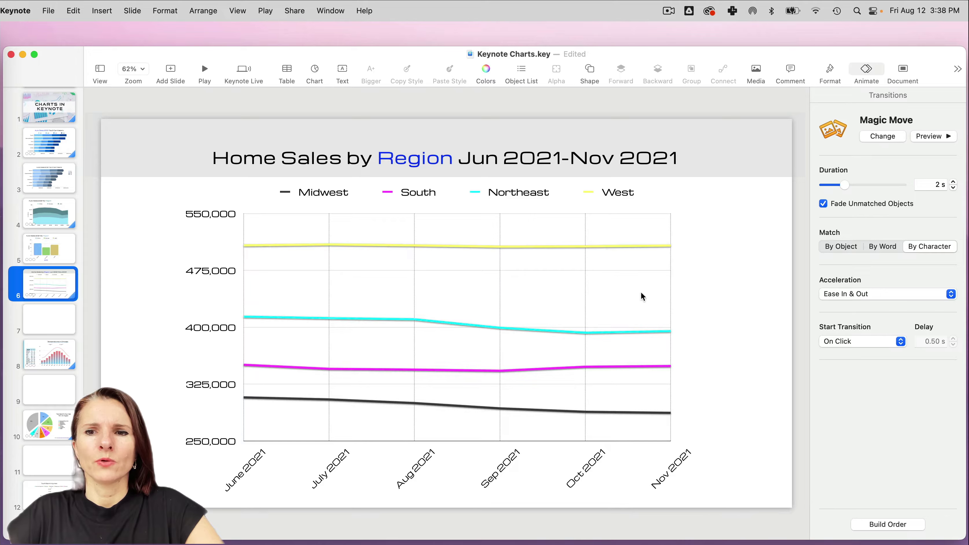
left_click(703, 210)
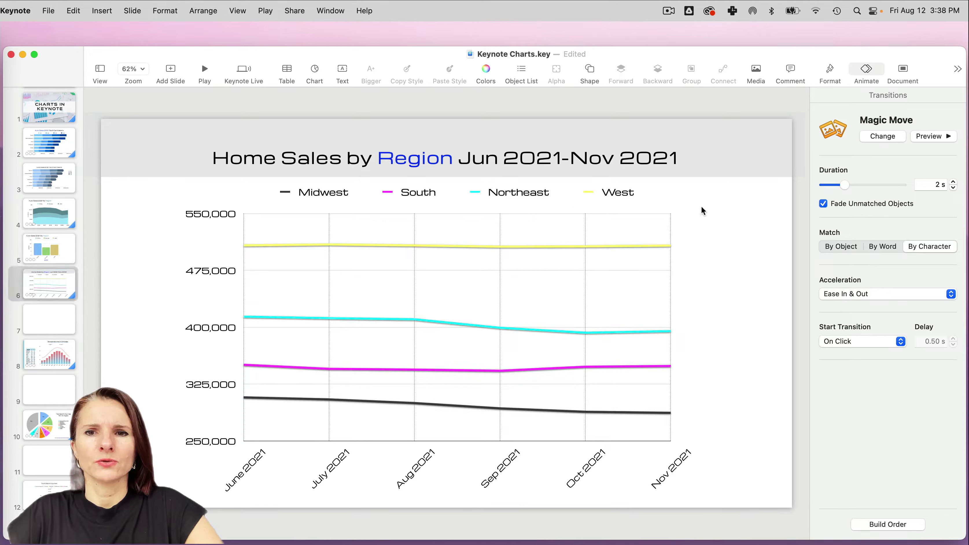
left_click(422, 224)
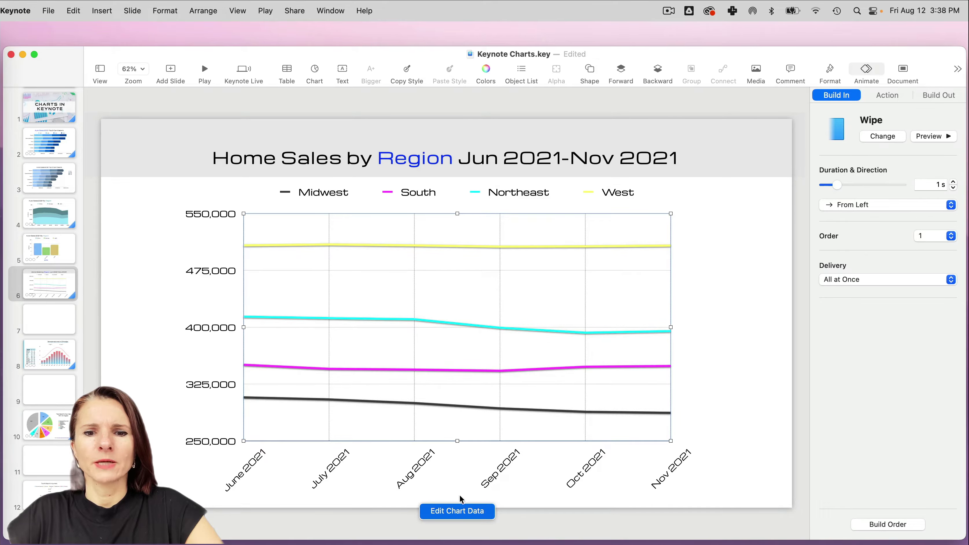
left_click(457, 512)
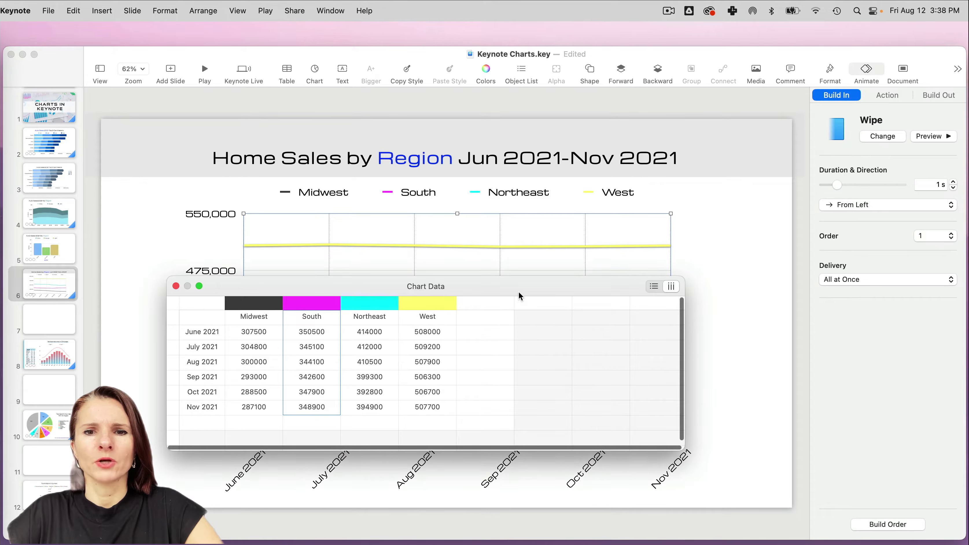
left_click_drag(524, 282, 753, 115)
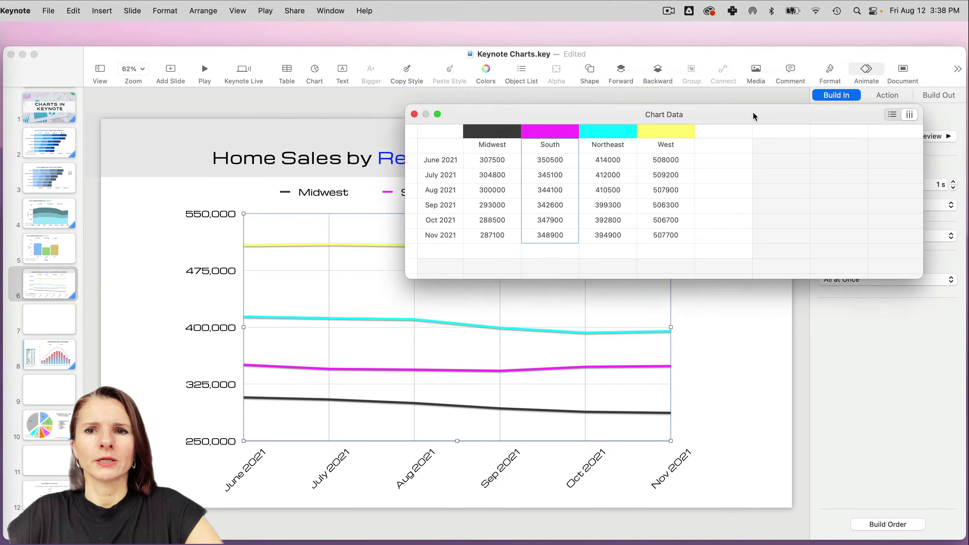
left_click(414, 113)
Look through the chart types available for insertion and the type options of the slide 6 line chart
left_click(315, 72)
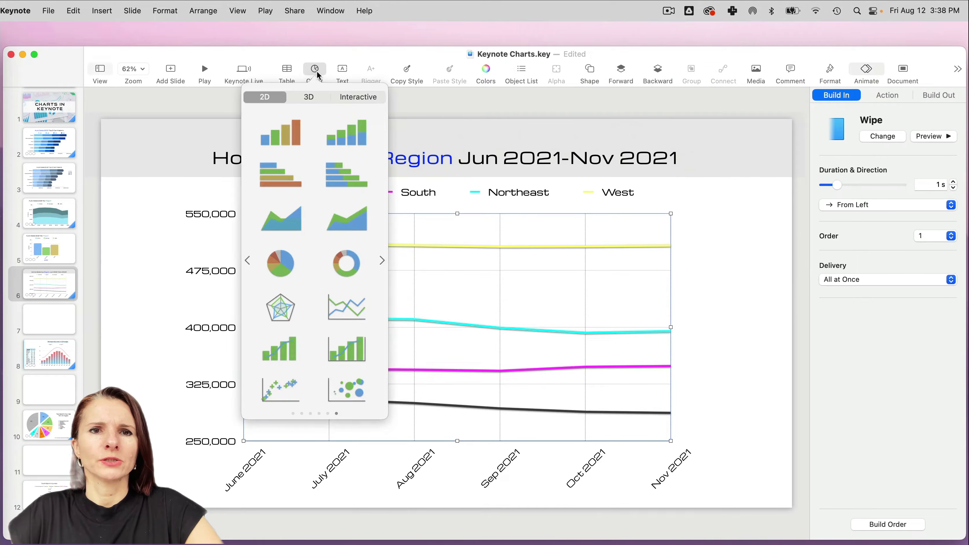
left_click(830, 73)
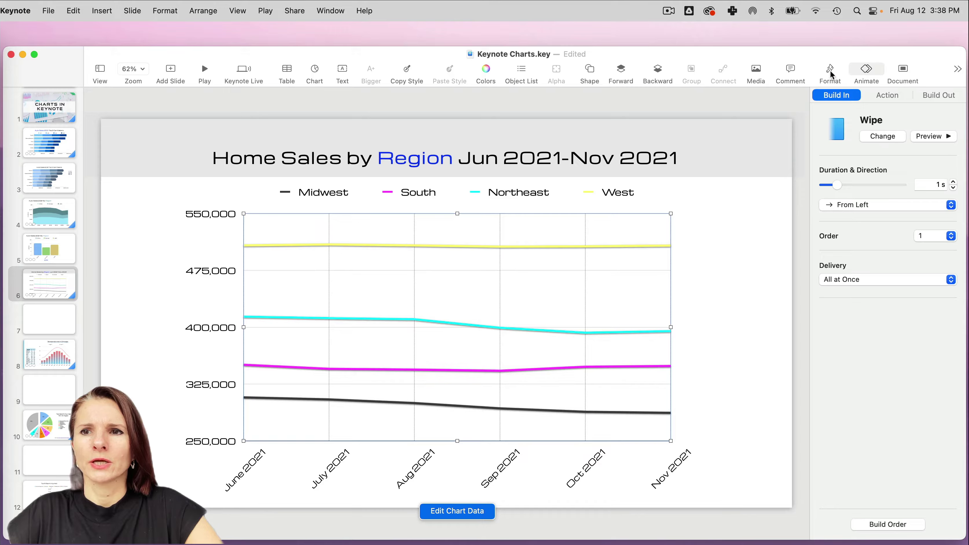
left_click(830, 73)
scroll(822, 453, "down", 1)
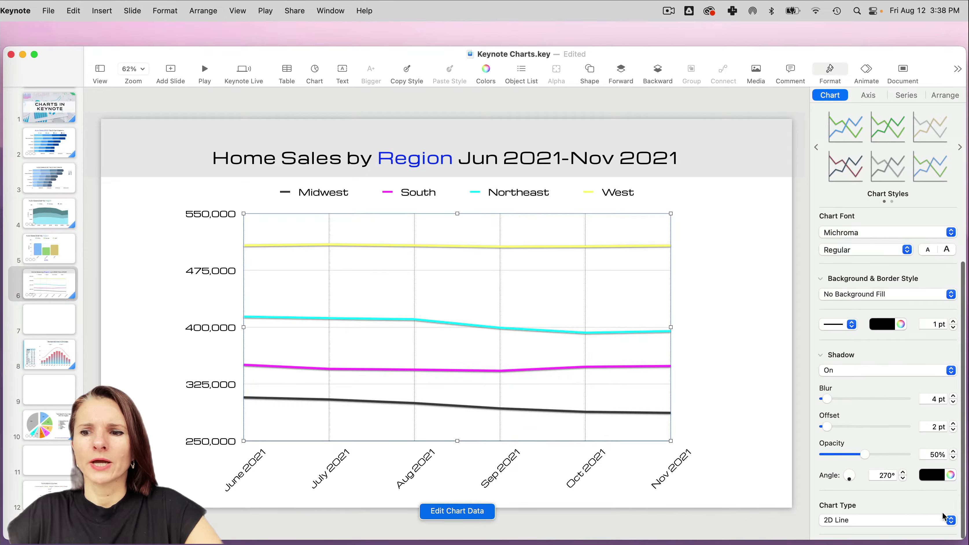
left_click(885, 519)
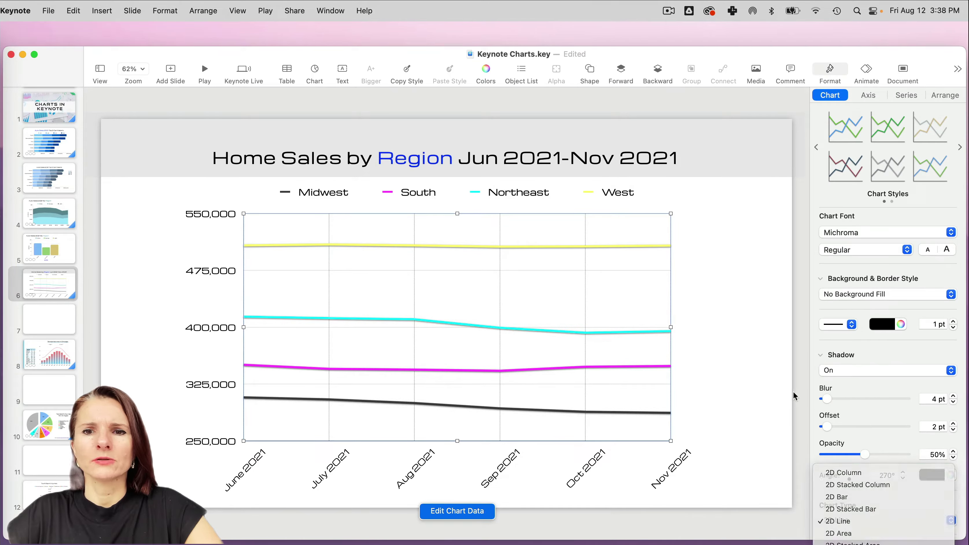
Examine the style settings of the yellow West line, including its data symbol, connection line and shadow
left_click(600, 246)
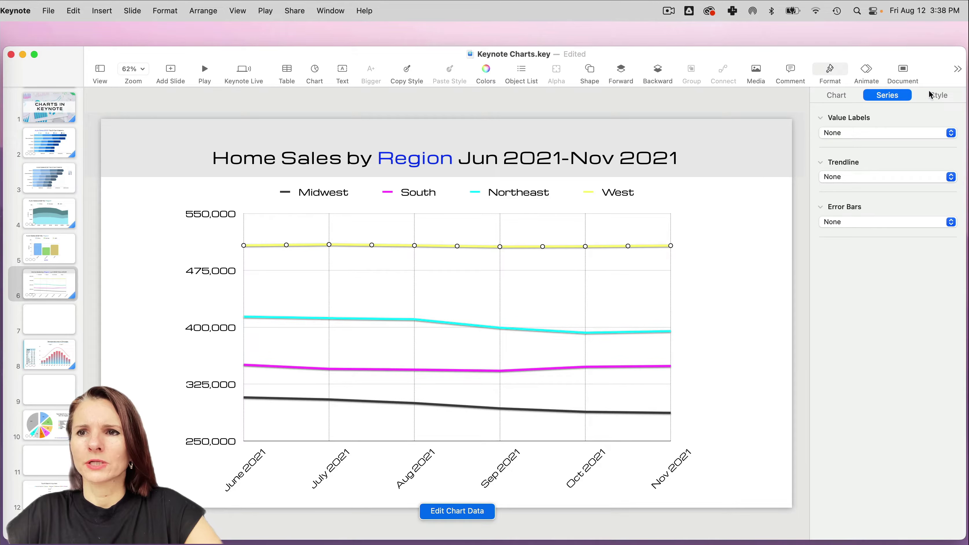
left_click(939, 96)
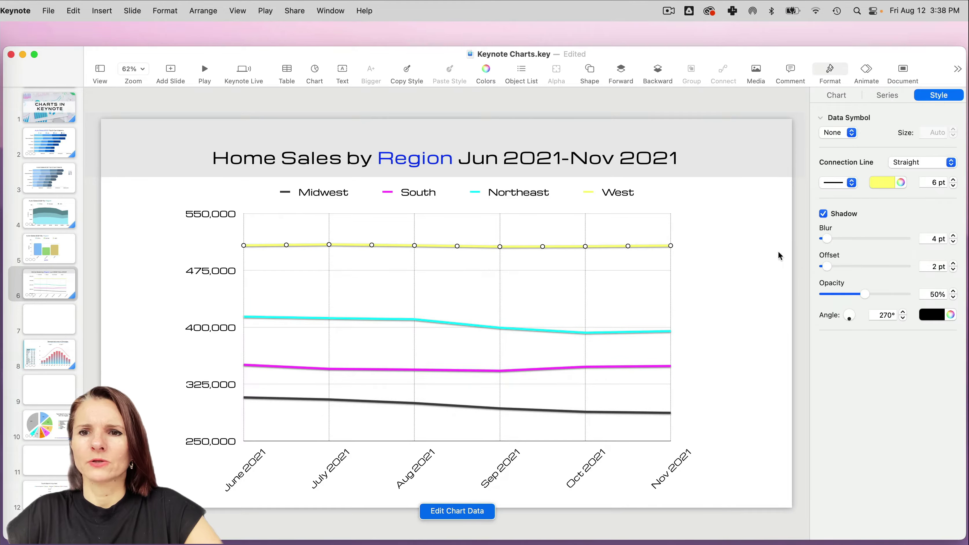
left_click(649, 332)
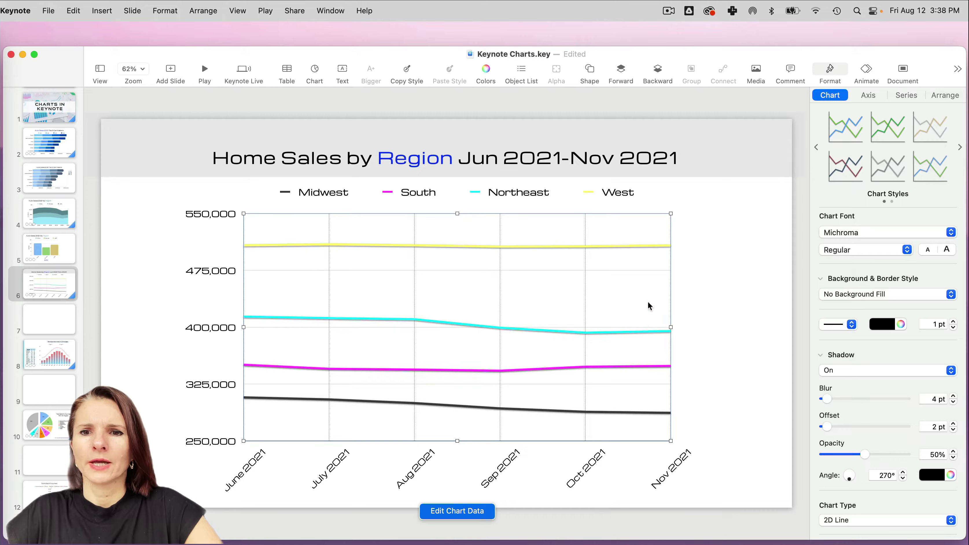
left_click(644, 213)
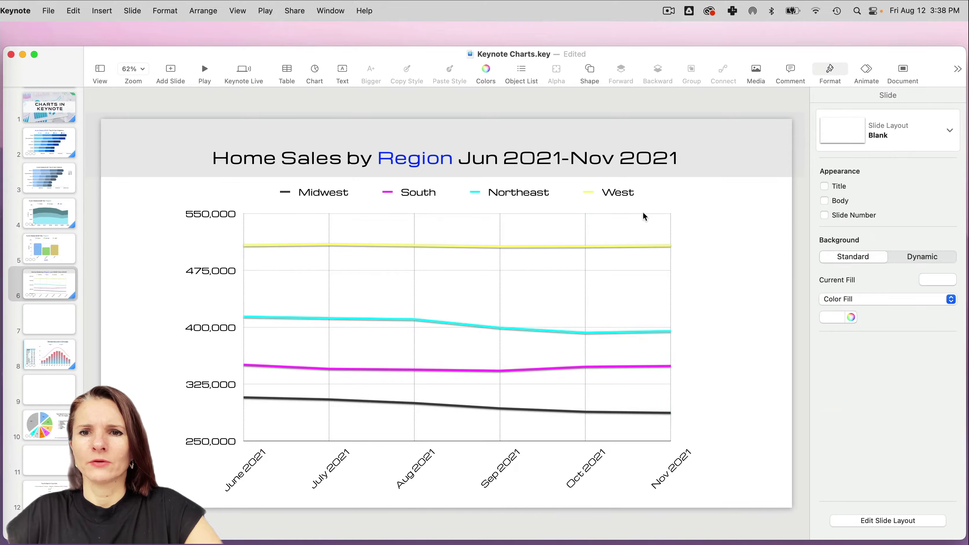
Switch the shadow of the slide 6 line chart off and back on to compare how the lines look
left_click(617, 214)
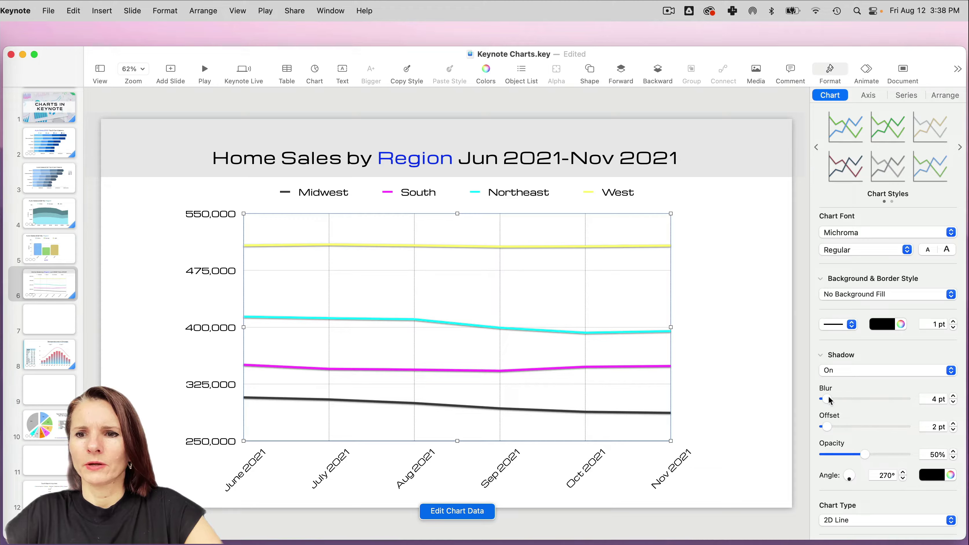
left_click(835, 369)
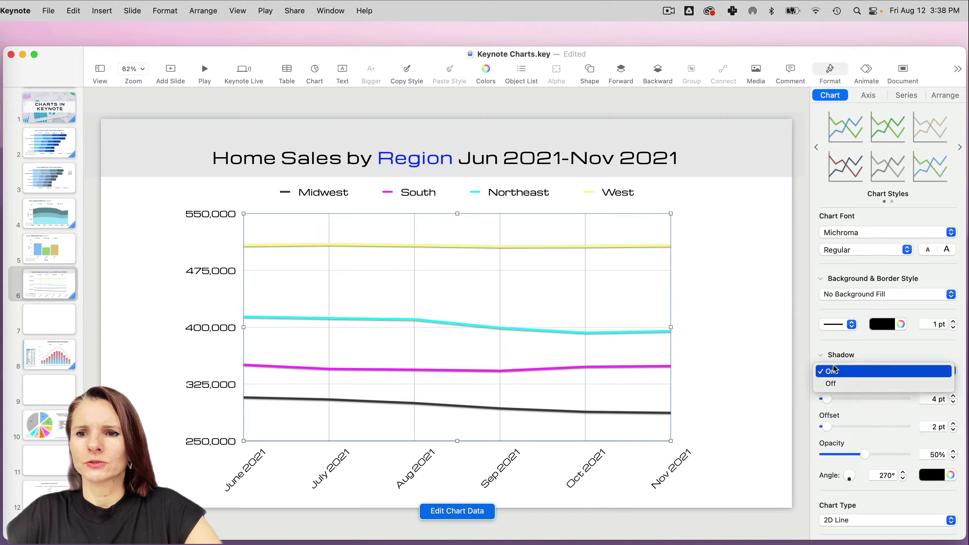
left_click(831, 384)
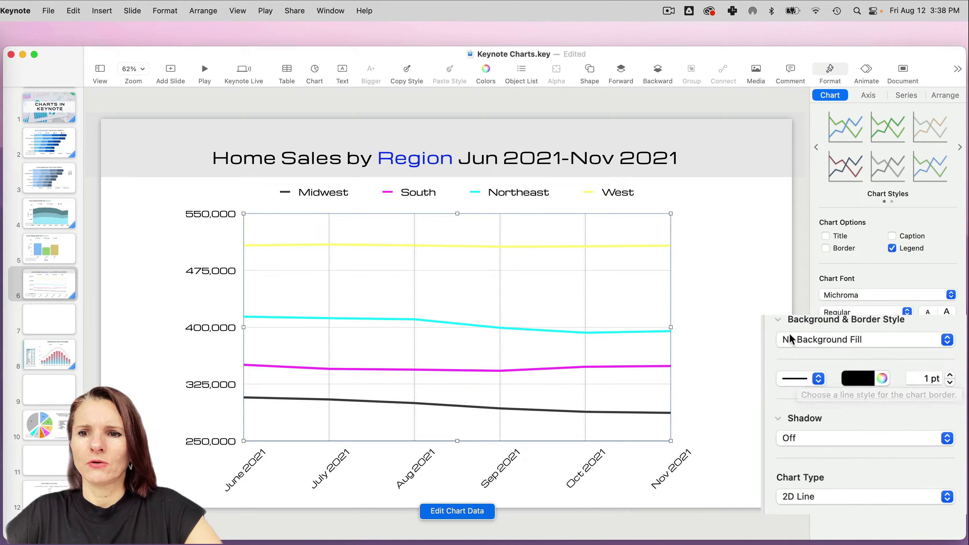
left_click(788, 438)
left_click(789, 422)
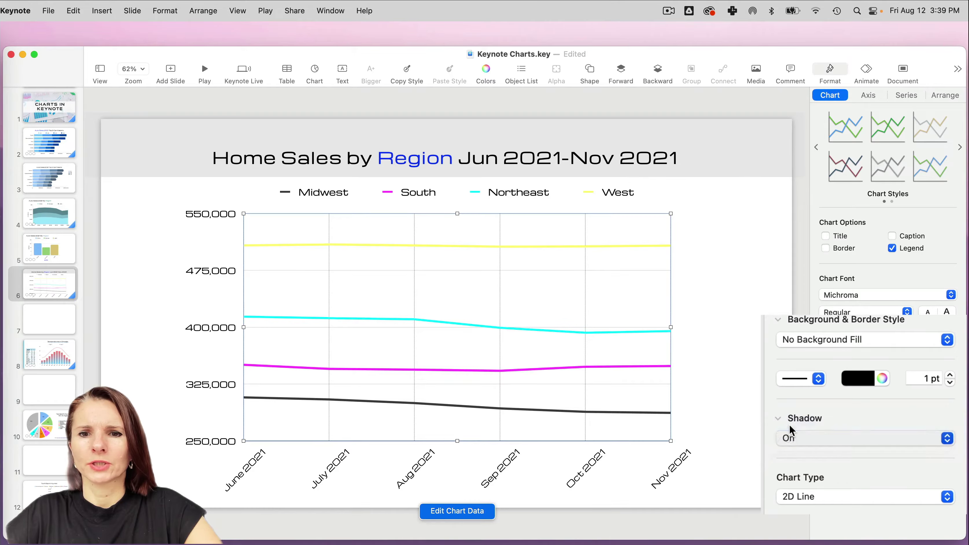
left_click(719, 347)
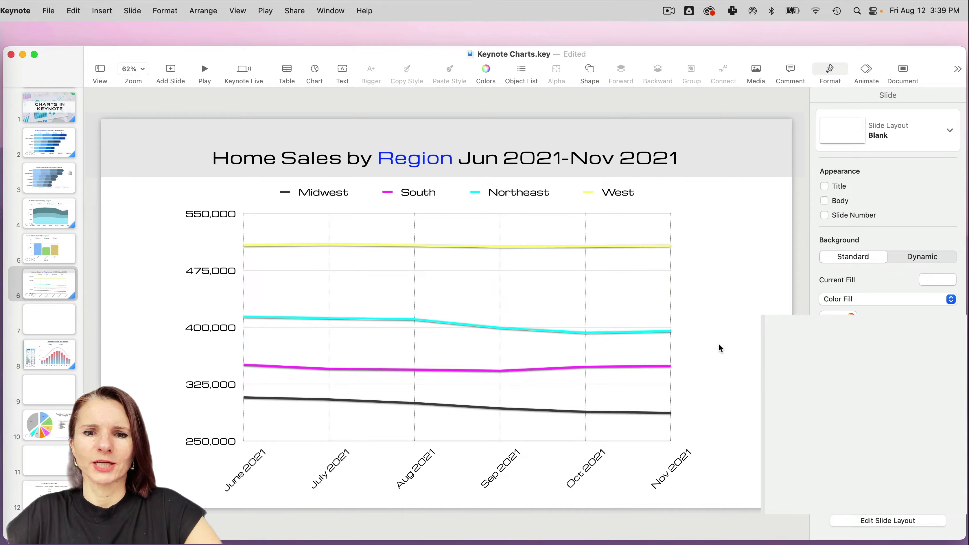
Try plotting the home sales data with months as the series, and switch back to regions as the series
left_click(299, 248)
left_click(457, 513)
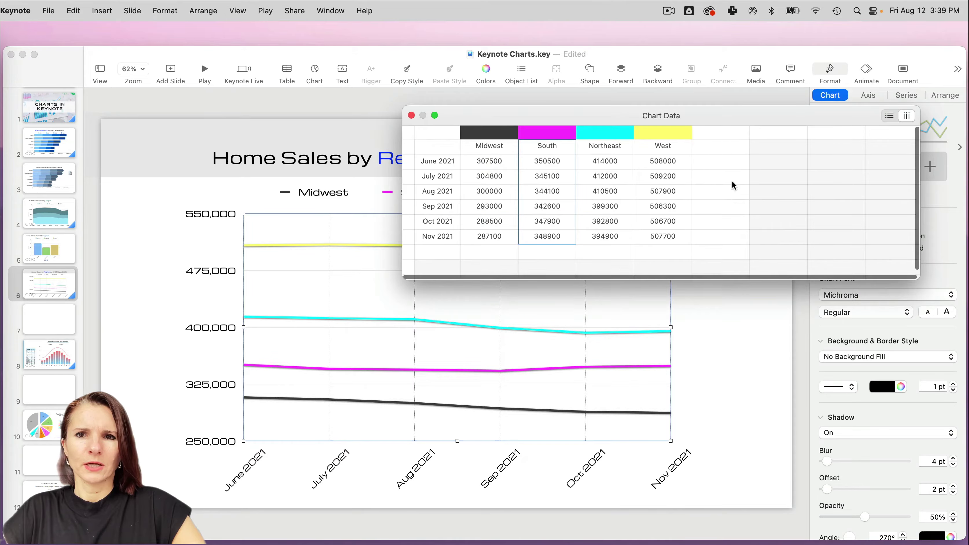
left_click(887, 118)
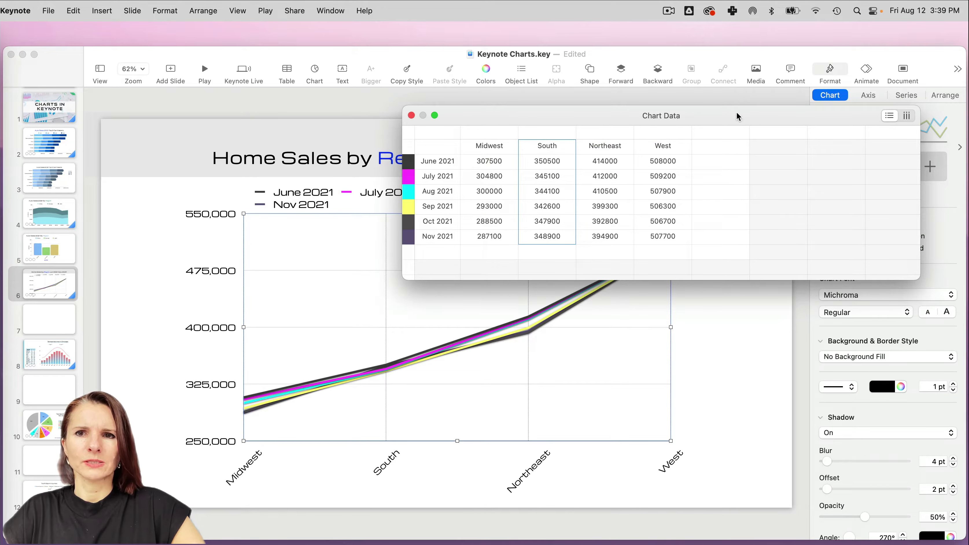
left_click_drag(737, 116, 747, 56)
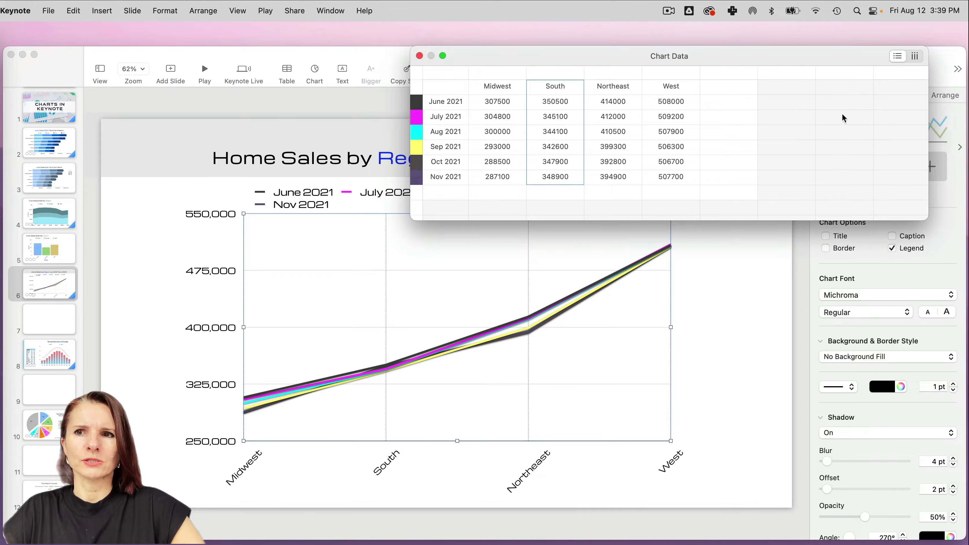
left_click(914, 57)
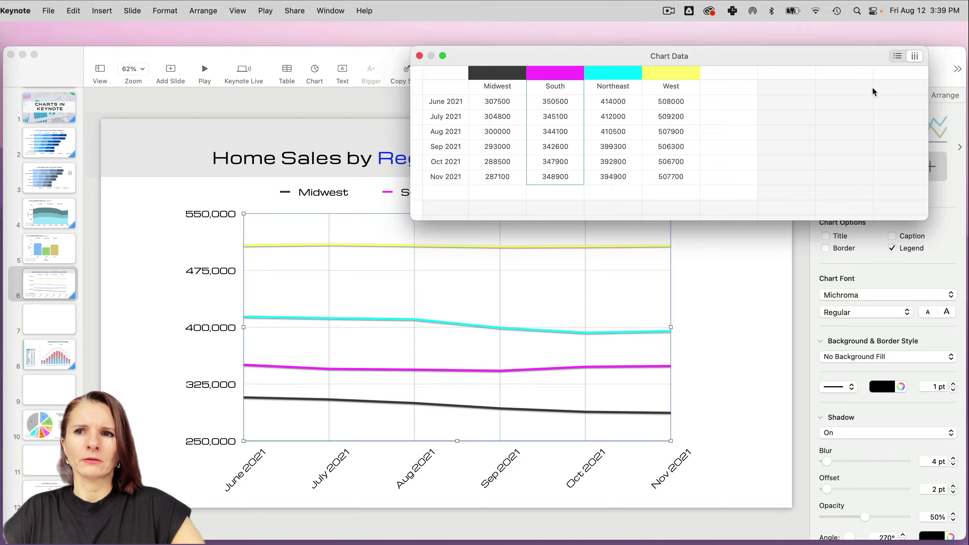
left_click(419, 55)
Nudge the slide 6 title slightly up and to the right, and shift the gray band behind it slightly right
left_click(740, 155)
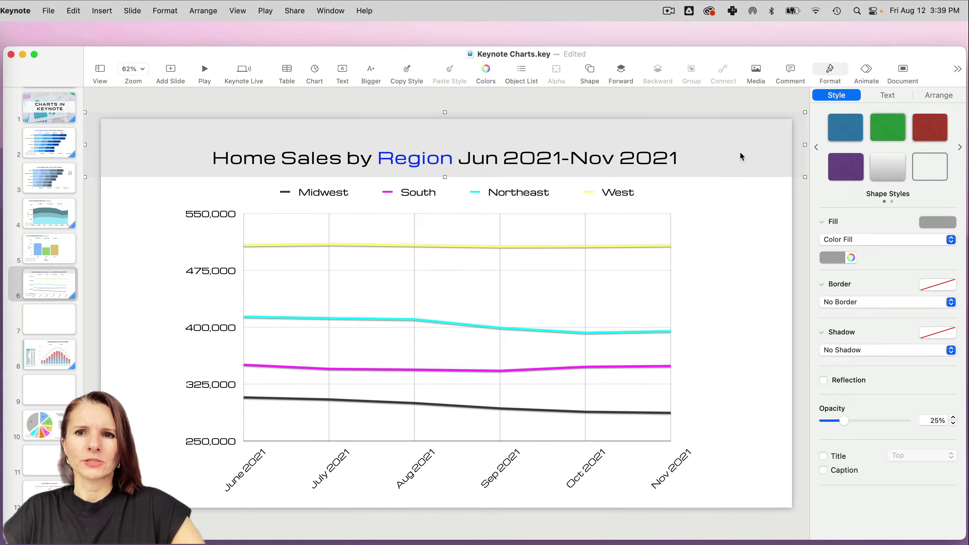
left_click_drag(609, 156, 613, 151)
left_click_drag(717, 171, 718, 171)
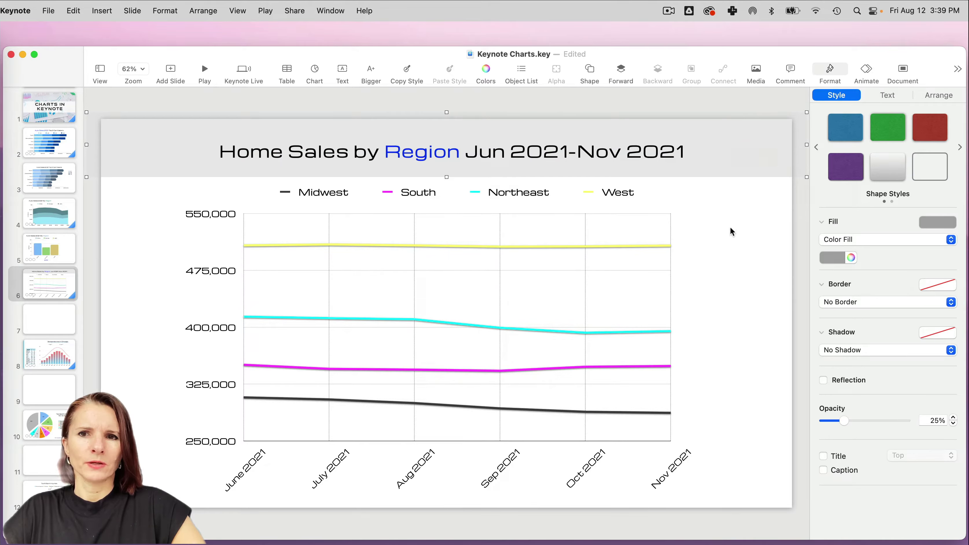
left_click(539, 403)
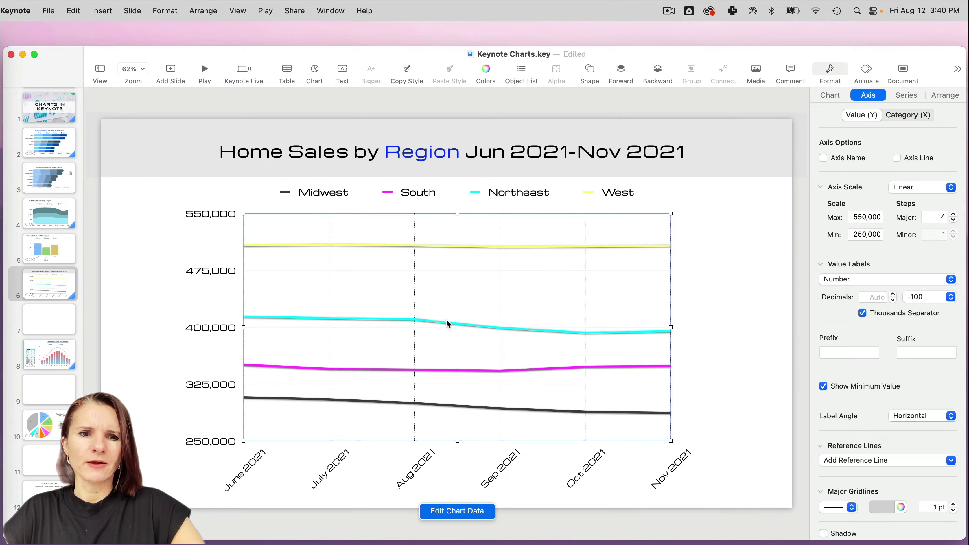